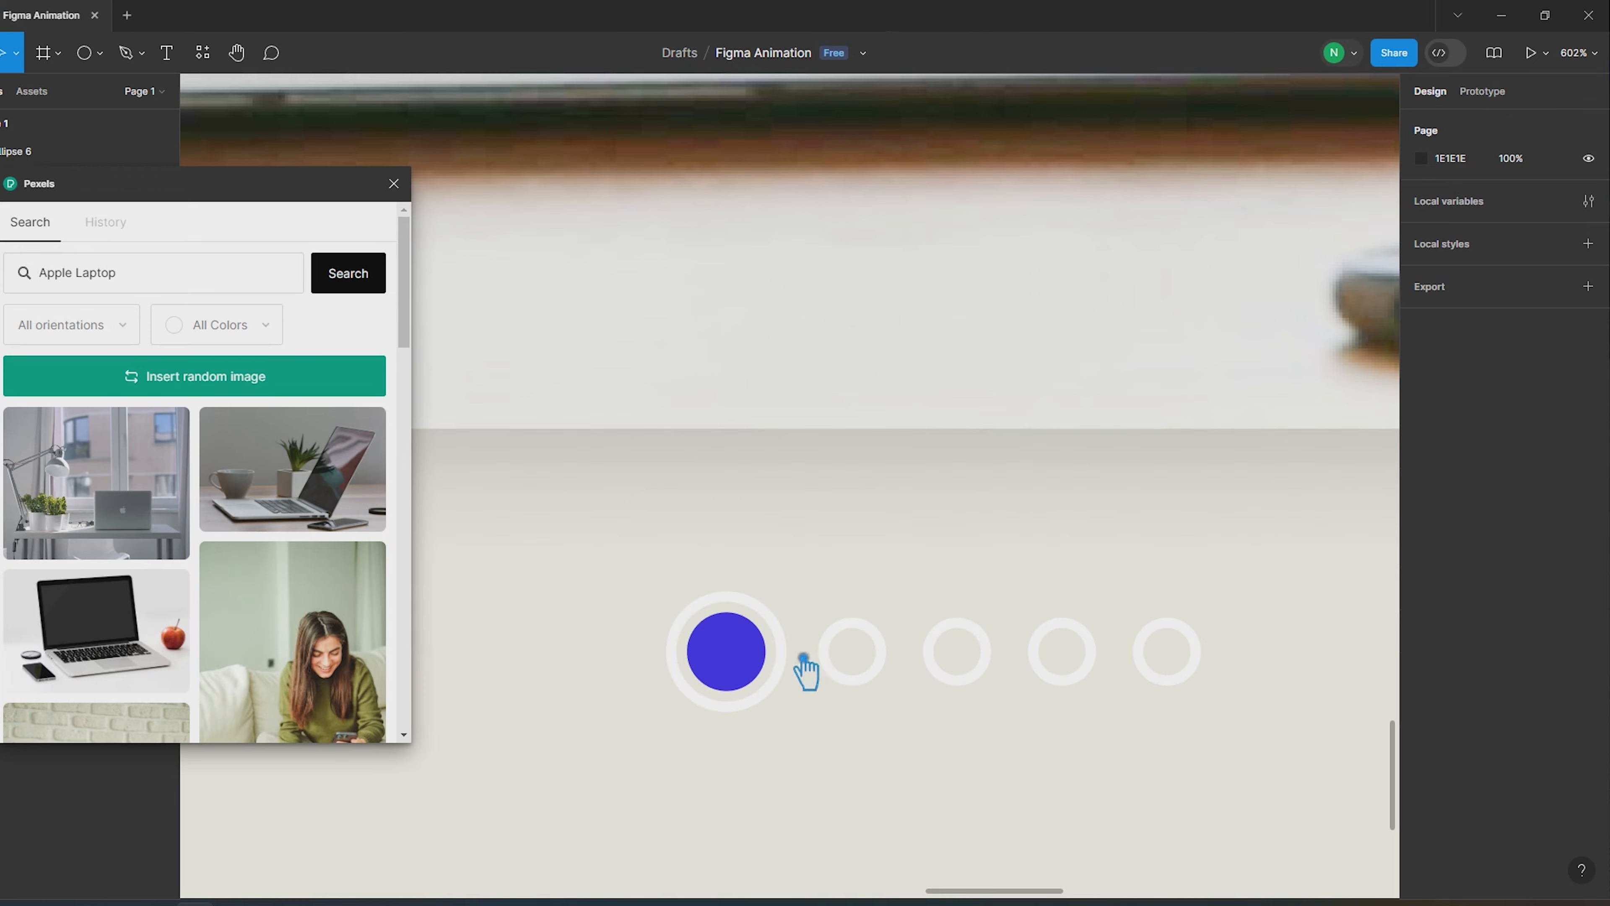
Apply auto layout to the purple dot and its surrounding ring
{"action": "left_click", "coordinate": [722, 650]}
{"action": "left_click", "coordinate": [743, 610], "text": "shift"}
{"action": "left_click", "coordinate": [1588, 263]}
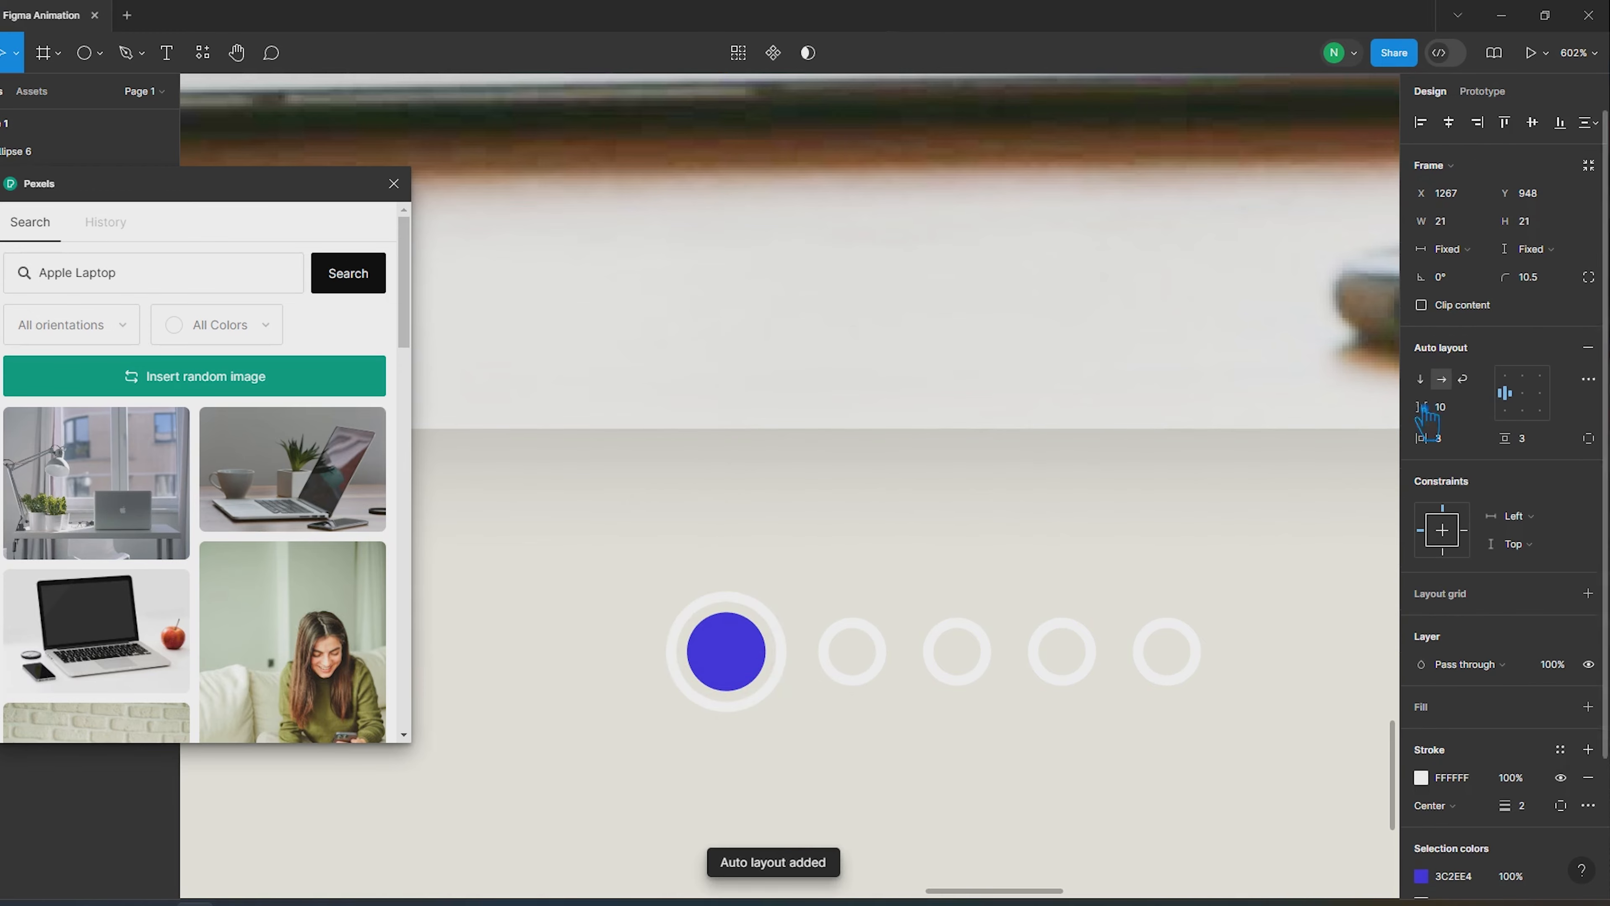
Combine all five indicator dots in one horizontal auto layout frame with a spacing of 7
{"action": "left_click", "coordinate": [882, 672], "text": "shift"}
{"action": "left_click", "coordinate": [987, 673], "text": "shift"}
{"action": "left_click", "coordinate": [1090, 672], "text": "shift"}
{"action": "left_click", "coordinate": [1149, 676], "text": "shift"}
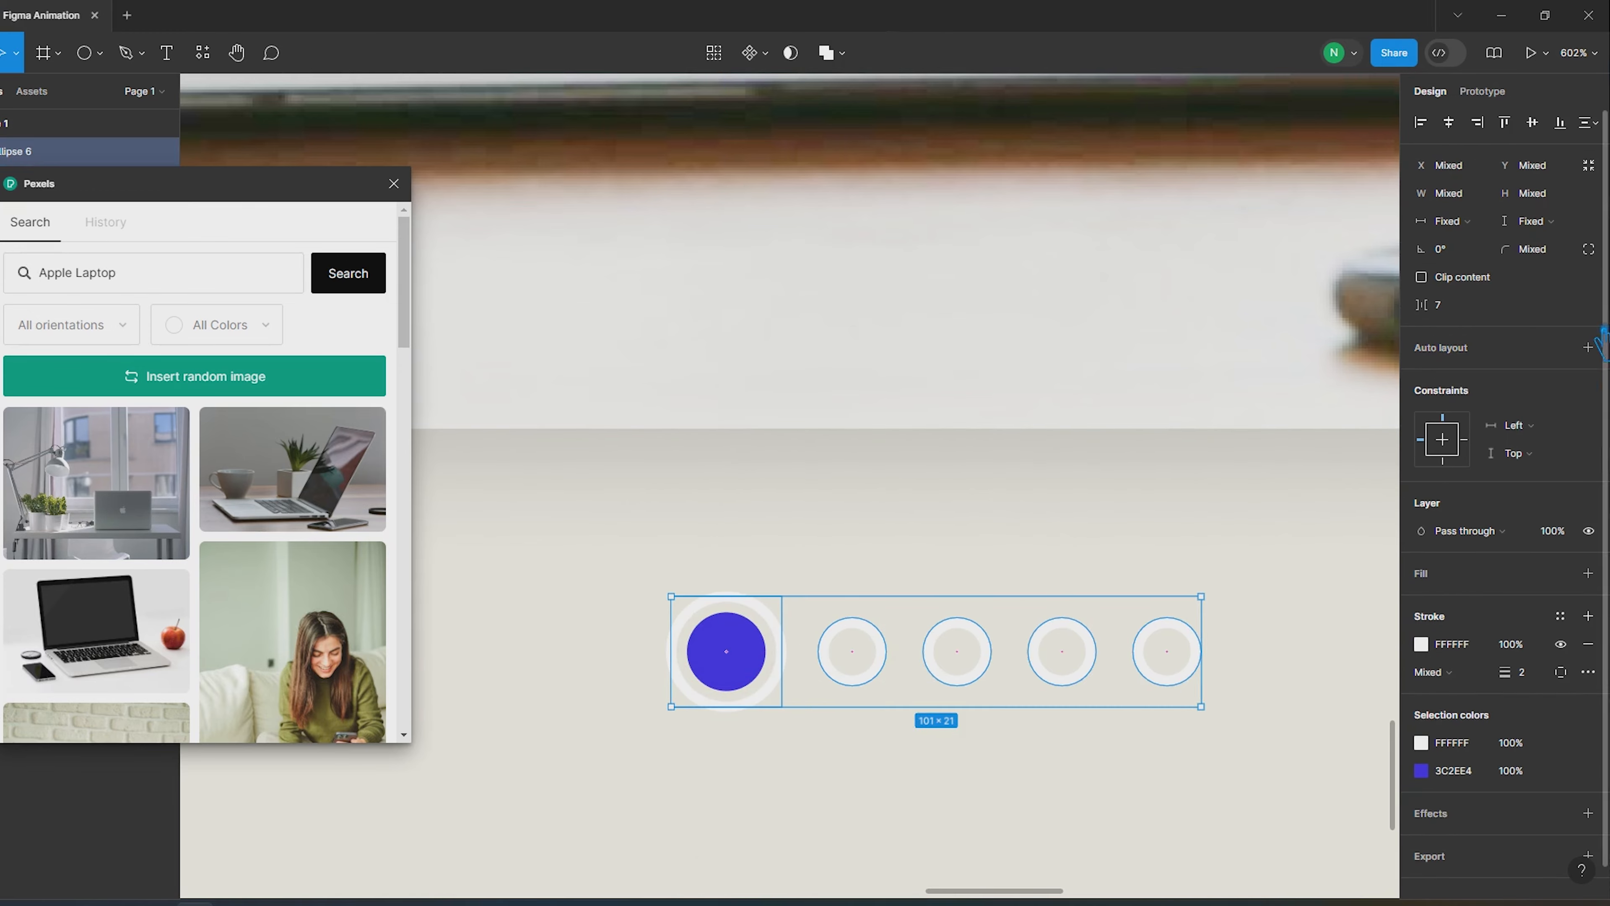
{"action": "left_click", "coordinate": [1588, 347]}
Add a drop shadow to the dots frame with a Y offset of 2
{"action": "scroll", "coordinate": [1522, 762], "scroll_direction": "down", "scroll_amount": 2}
{"action": "left_click", "coordinate": [1588, 789]}
{"action": "left_click", "coordinate": [1421, 817]}
{"action": "left_click", "coordinate": [1240, 793]}
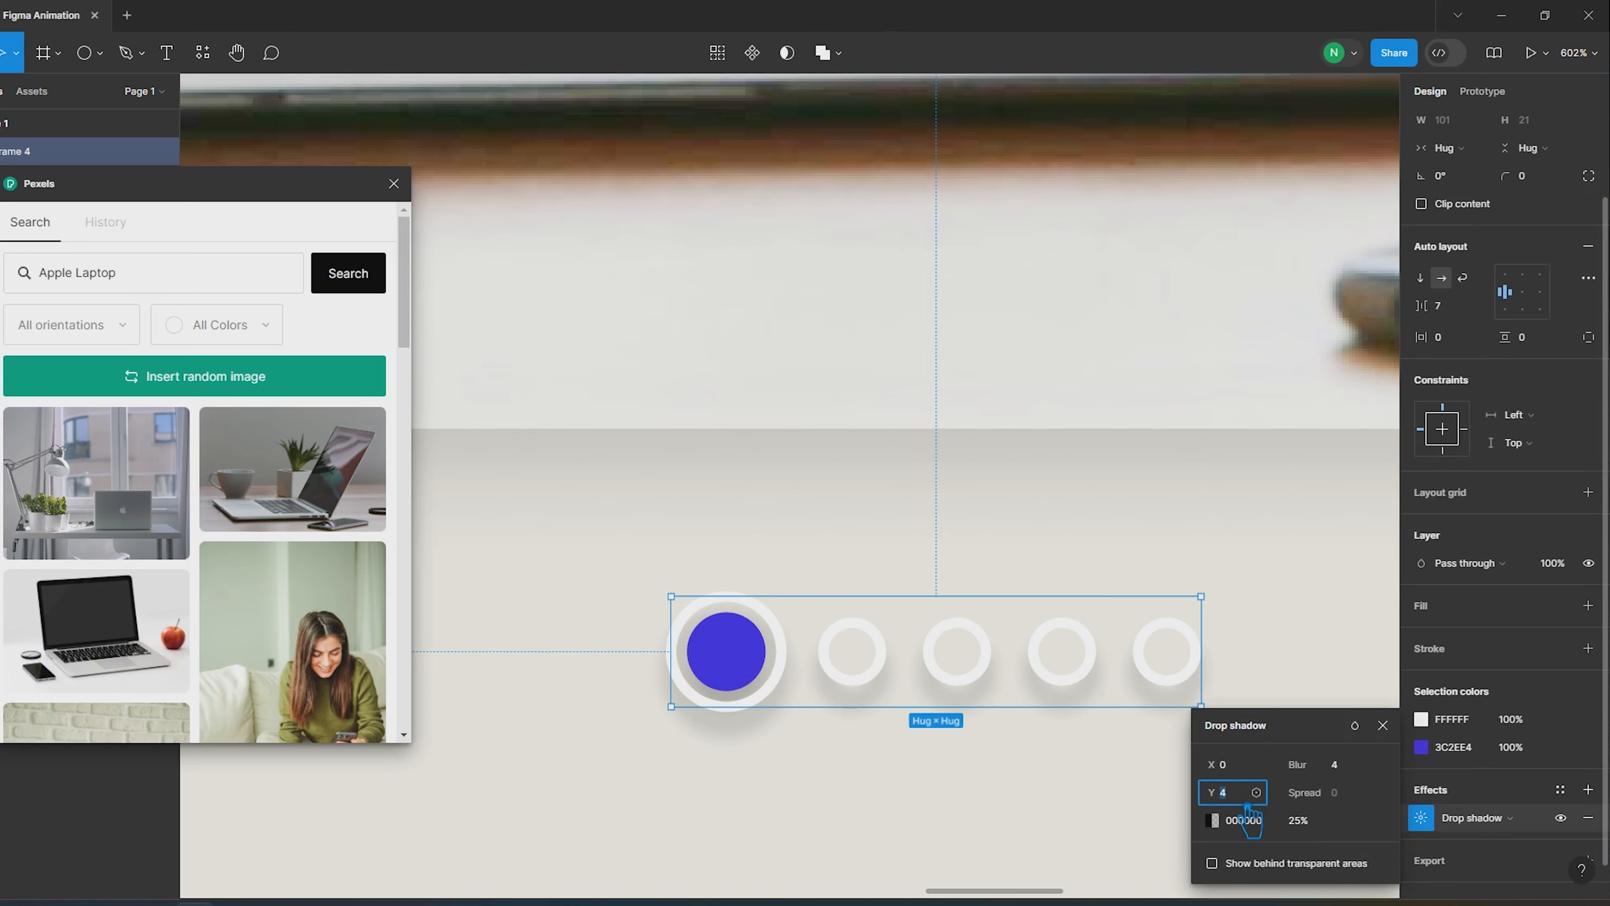
{"action": "type", "text": "1"}
{"action": "key", "text": "Return"}
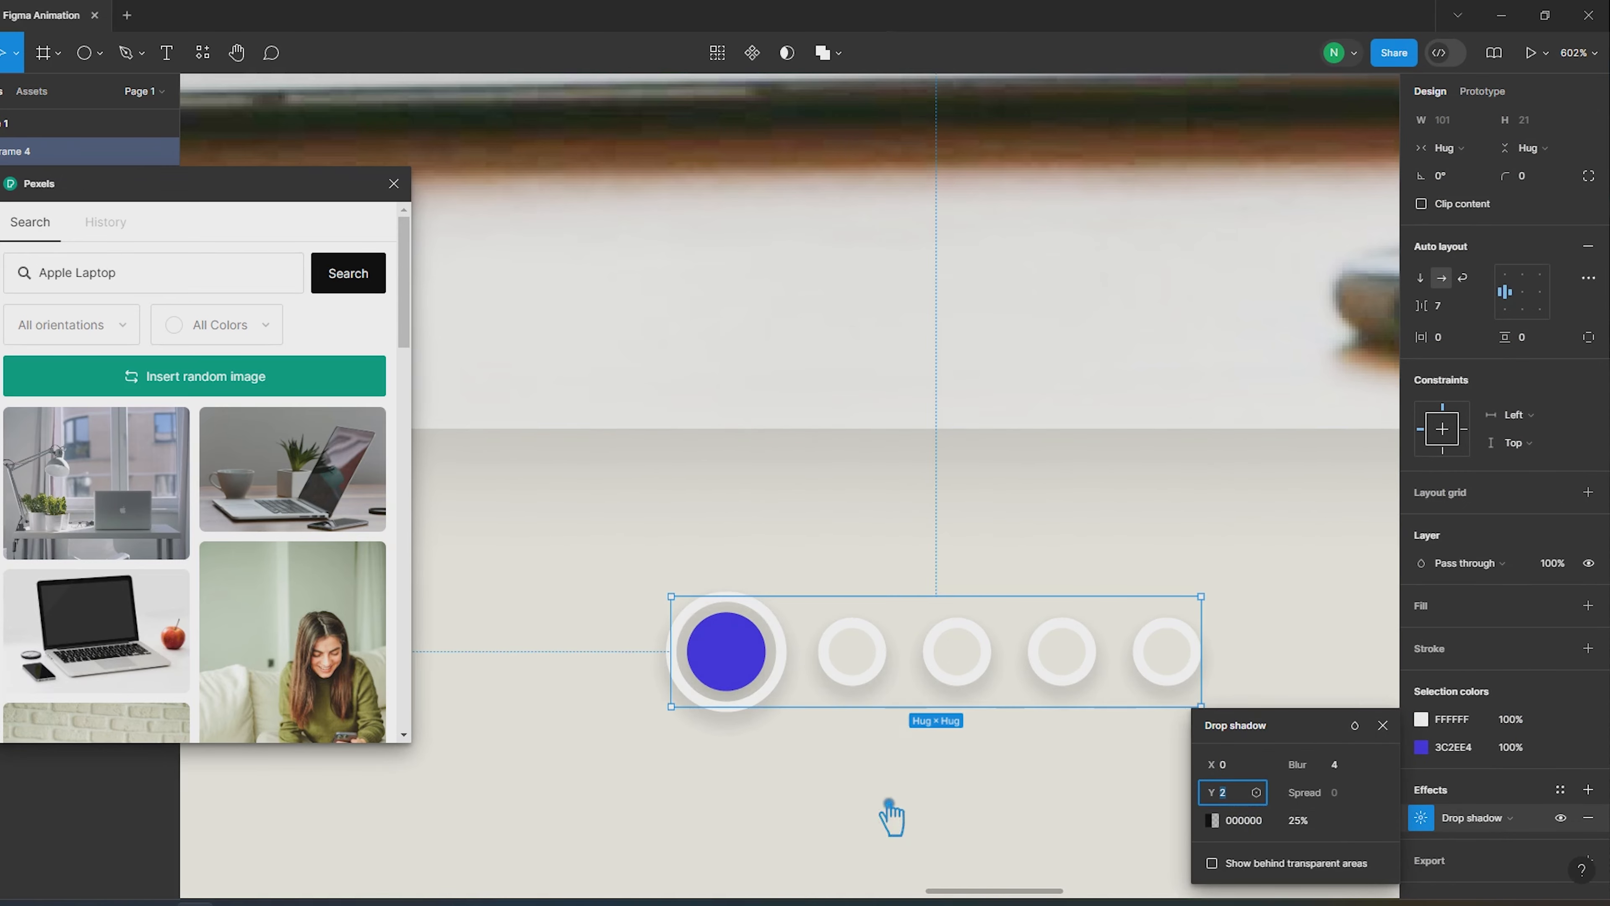
{"action": "left_click", "coordinate": [894, 822]}
{"action": "scroll", "coordinate": [897, 827], "scroll_direction": "down", "scroll_amount": 5}
{"action": "scroll", "coordinate": [895, 817], "scroll_direction": "down", "scroll_amount": 5}
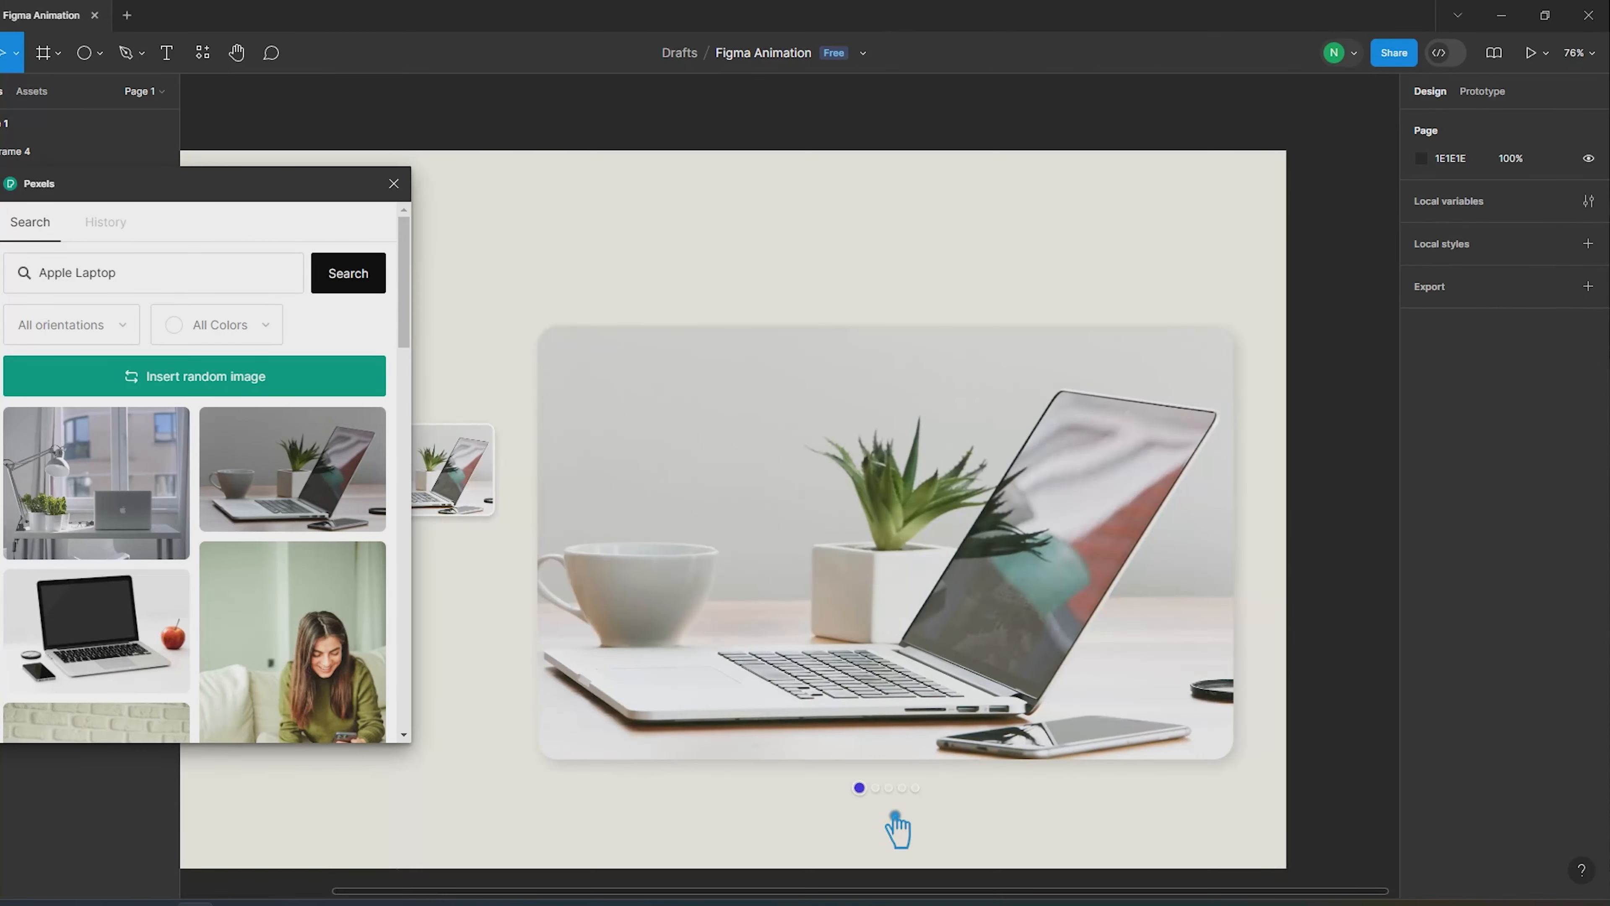
Change the ring colour of the indicator dots to DCEAEE
{"action": "left_click", "coordinate": [915, 792]}
{"action": "left_click", "coordinate": [928, 731], "text": "shift"}
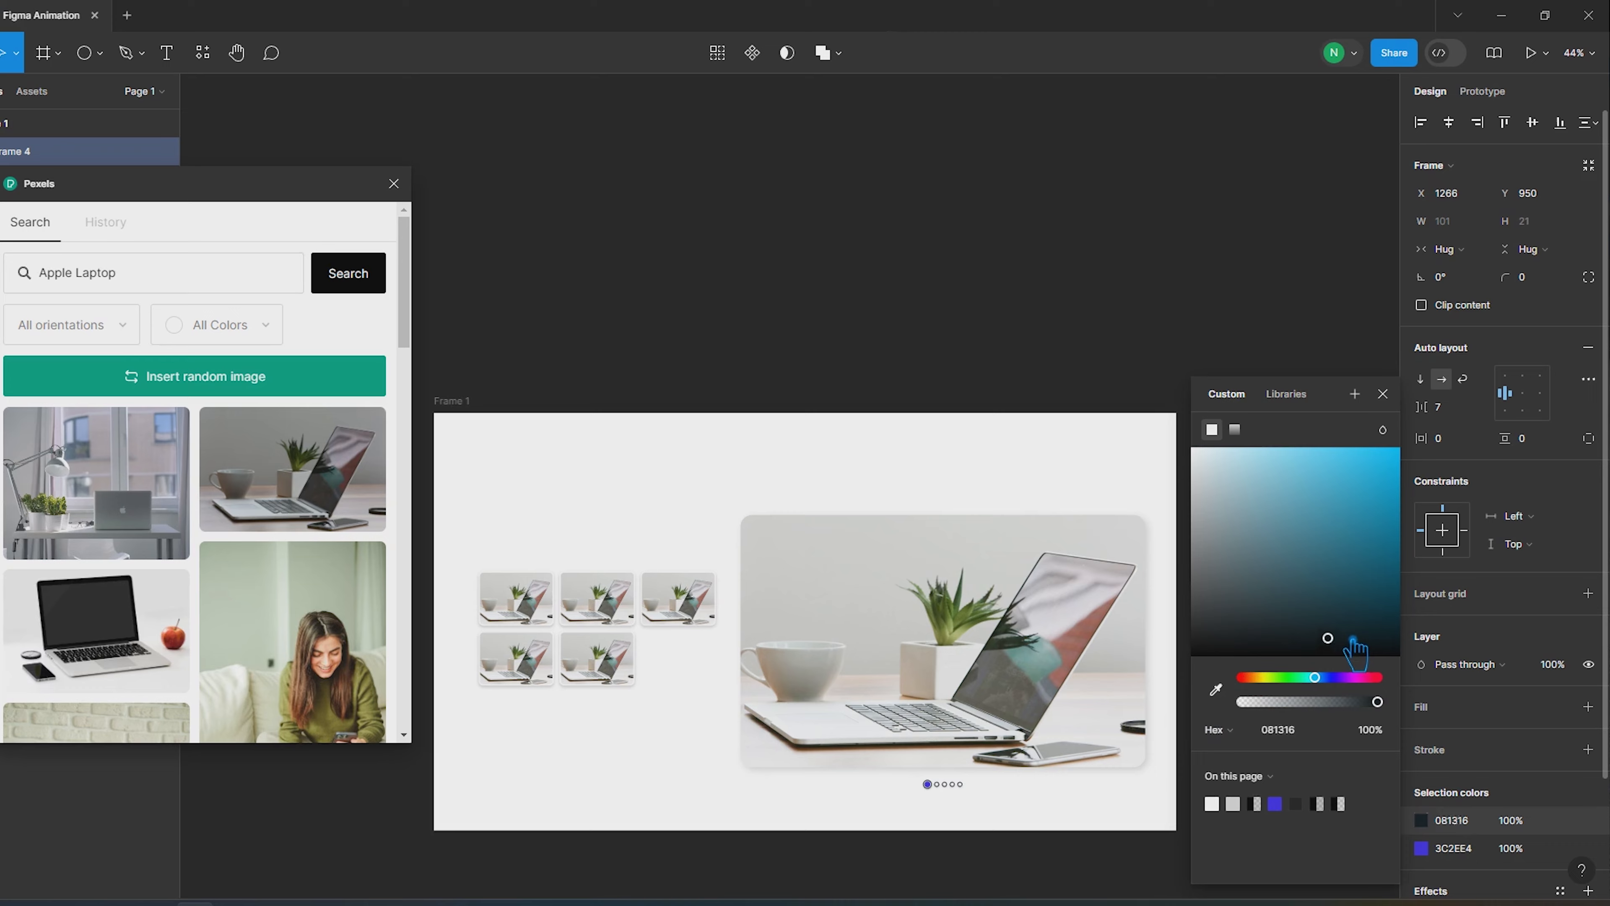
{"action": "left_click_drag", "start_coordinate": [1355, 647], "coordinate": [1357, 495]}
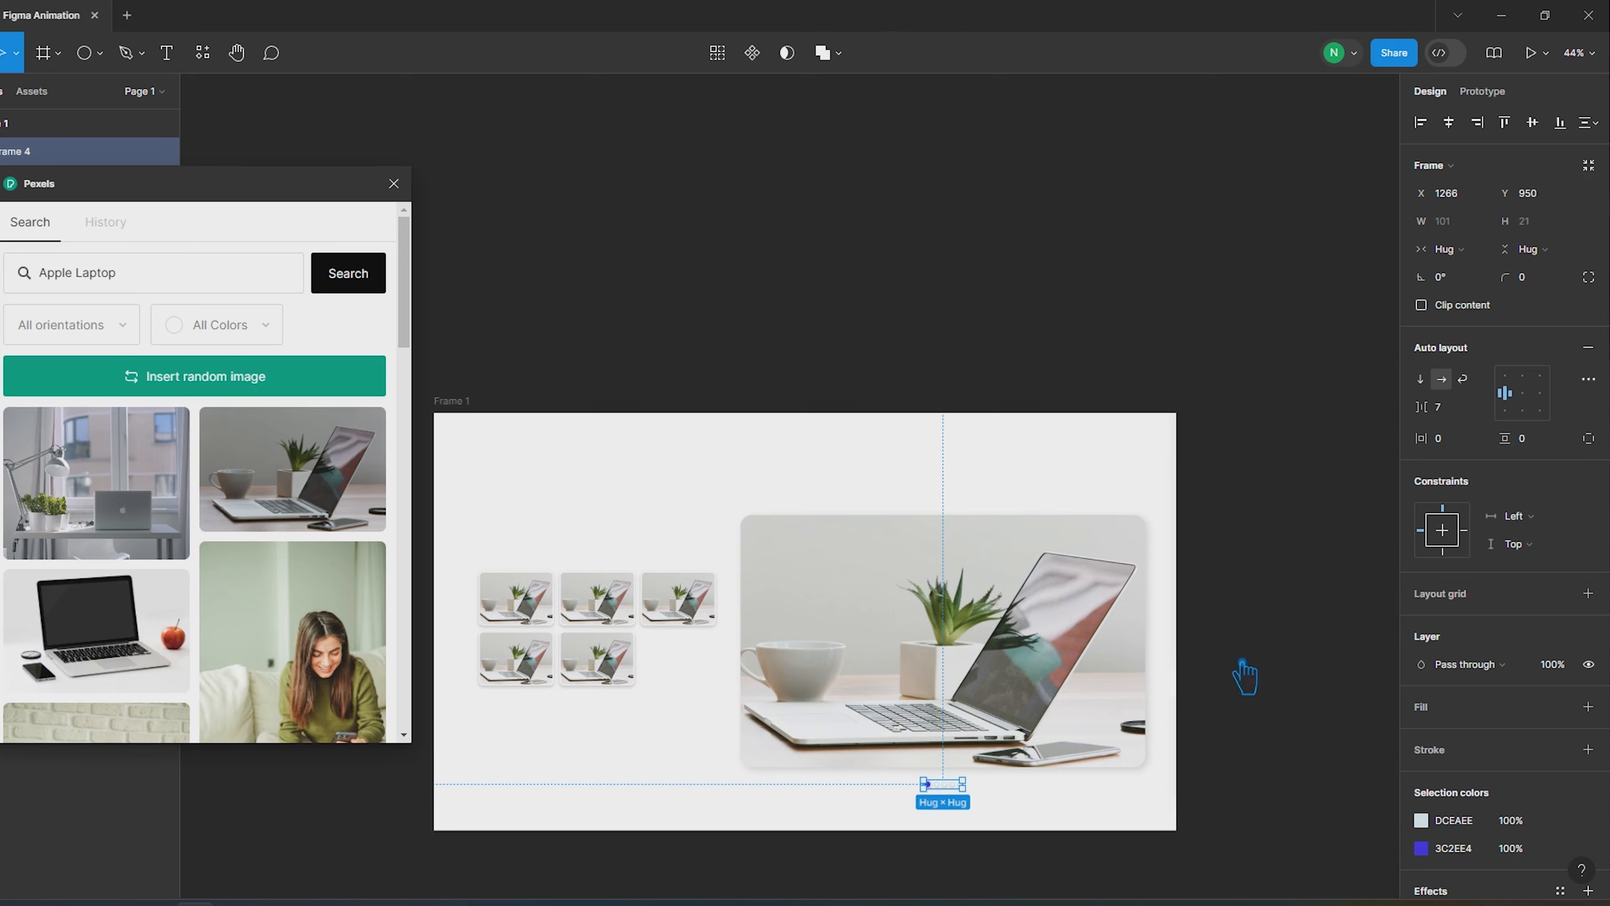
{"action": "left_click", "coordinate": [1253, 525]}
{"action": "scroll", "coordinate": [986, 846], "scroll_direction": "up", "scroll_amount": 8}
{"action": "scroll", "coordinate": [951, 801], "scroll_direction": "up", "scroll_amount": 5}
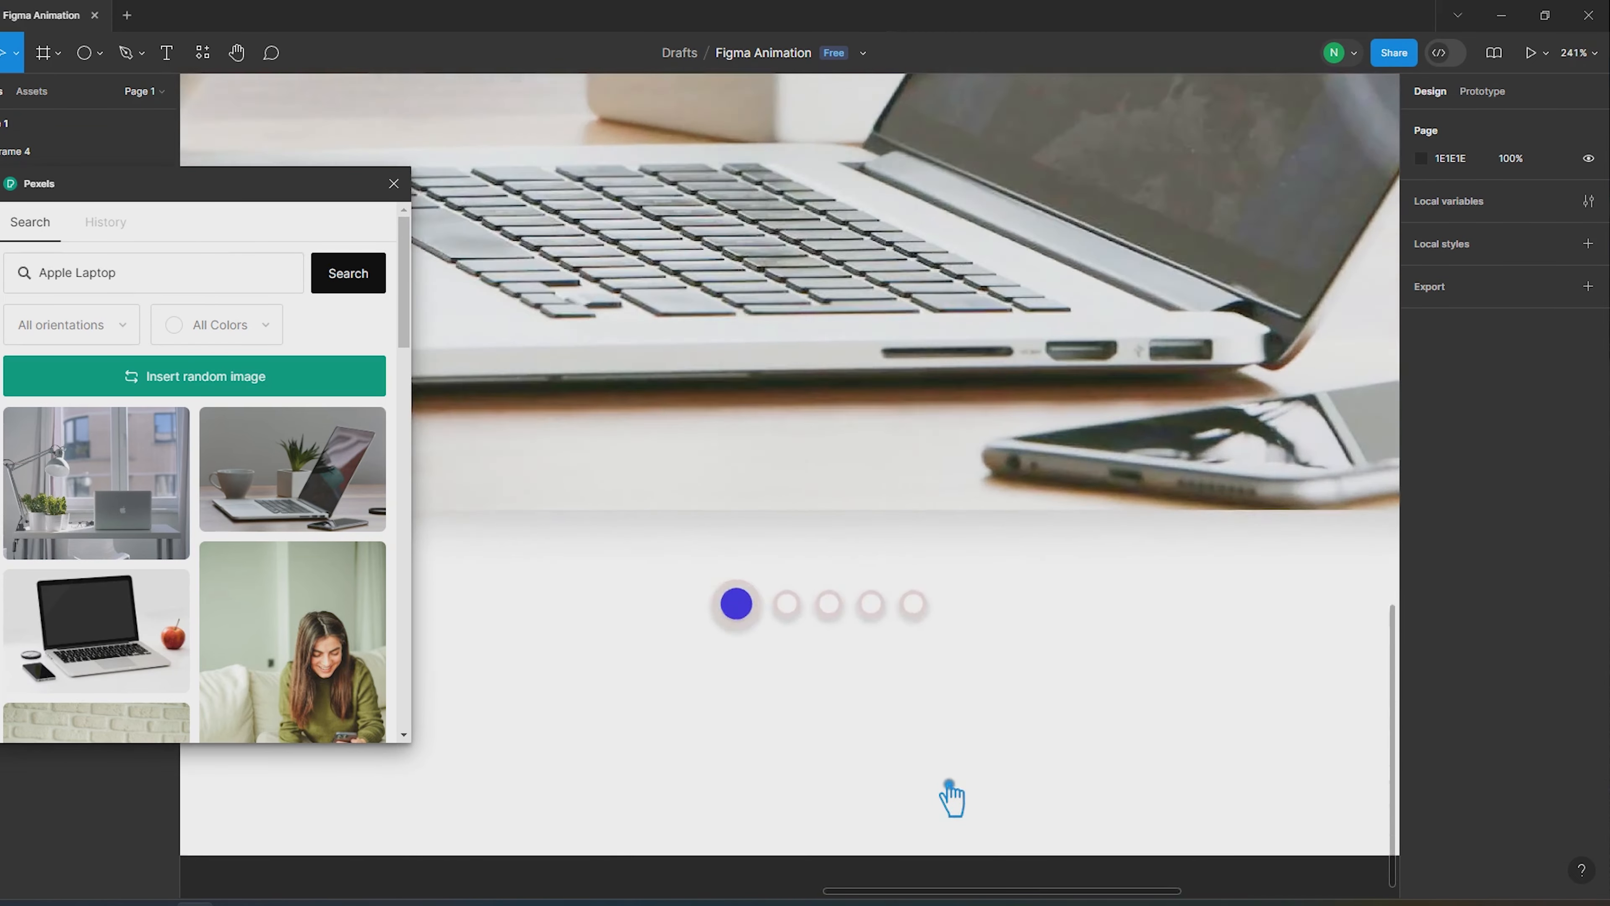
Align the thumbnail grid and the large image frame on their vertical centres and wrap both in auto layout
{"action": "left_click", "coordinate": [710, 510]}
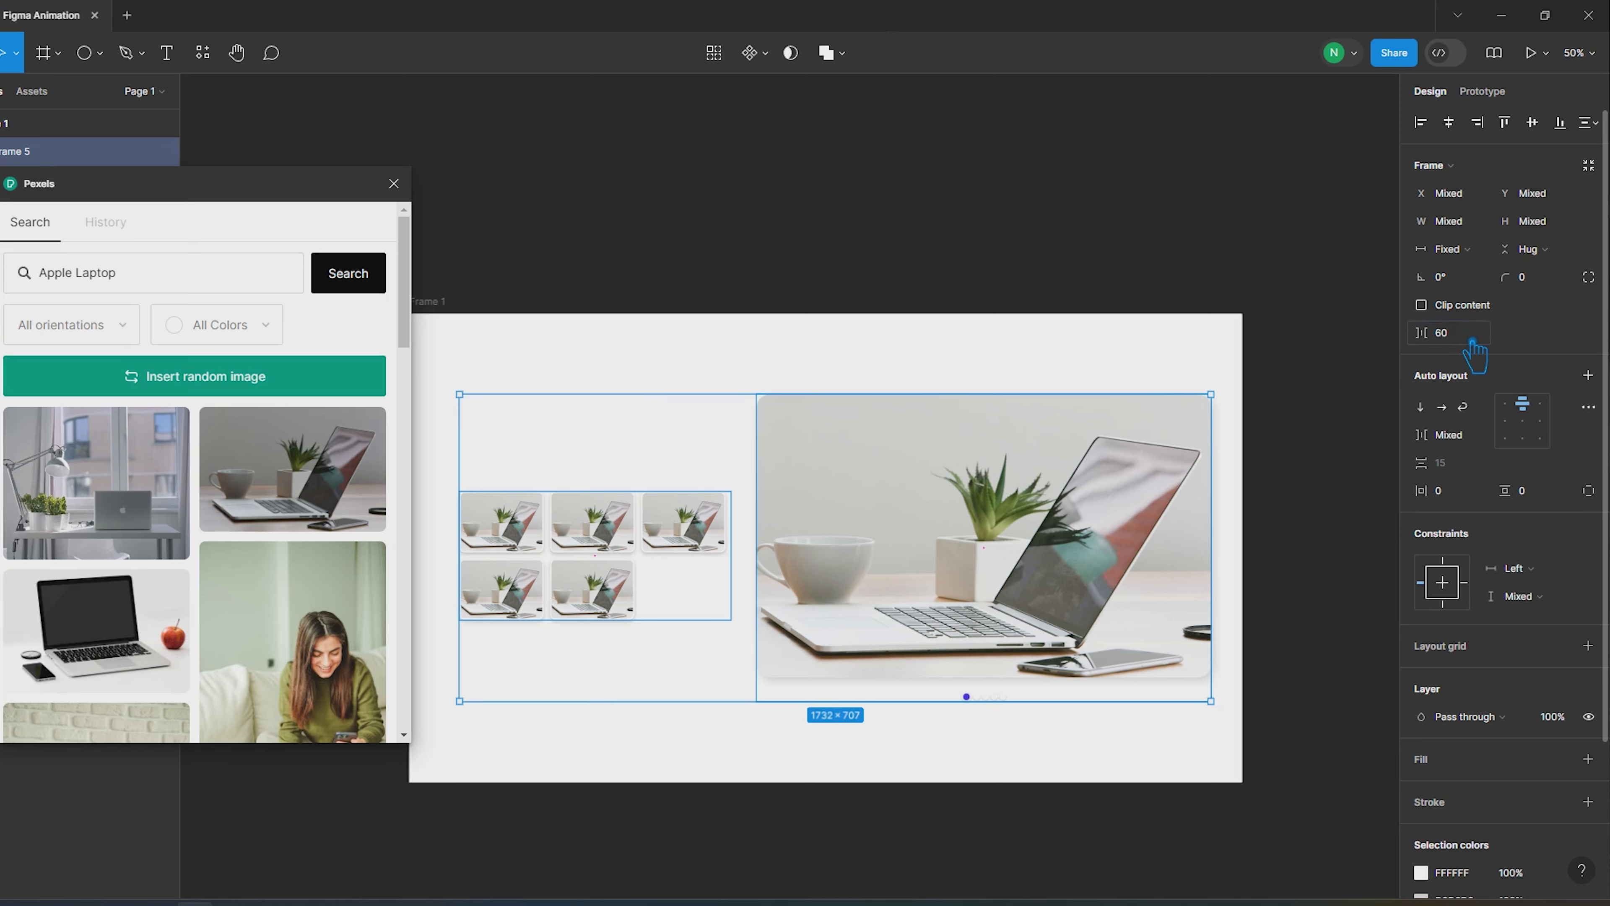
{"action": "left_click", "coordinate": [1533, 123]}
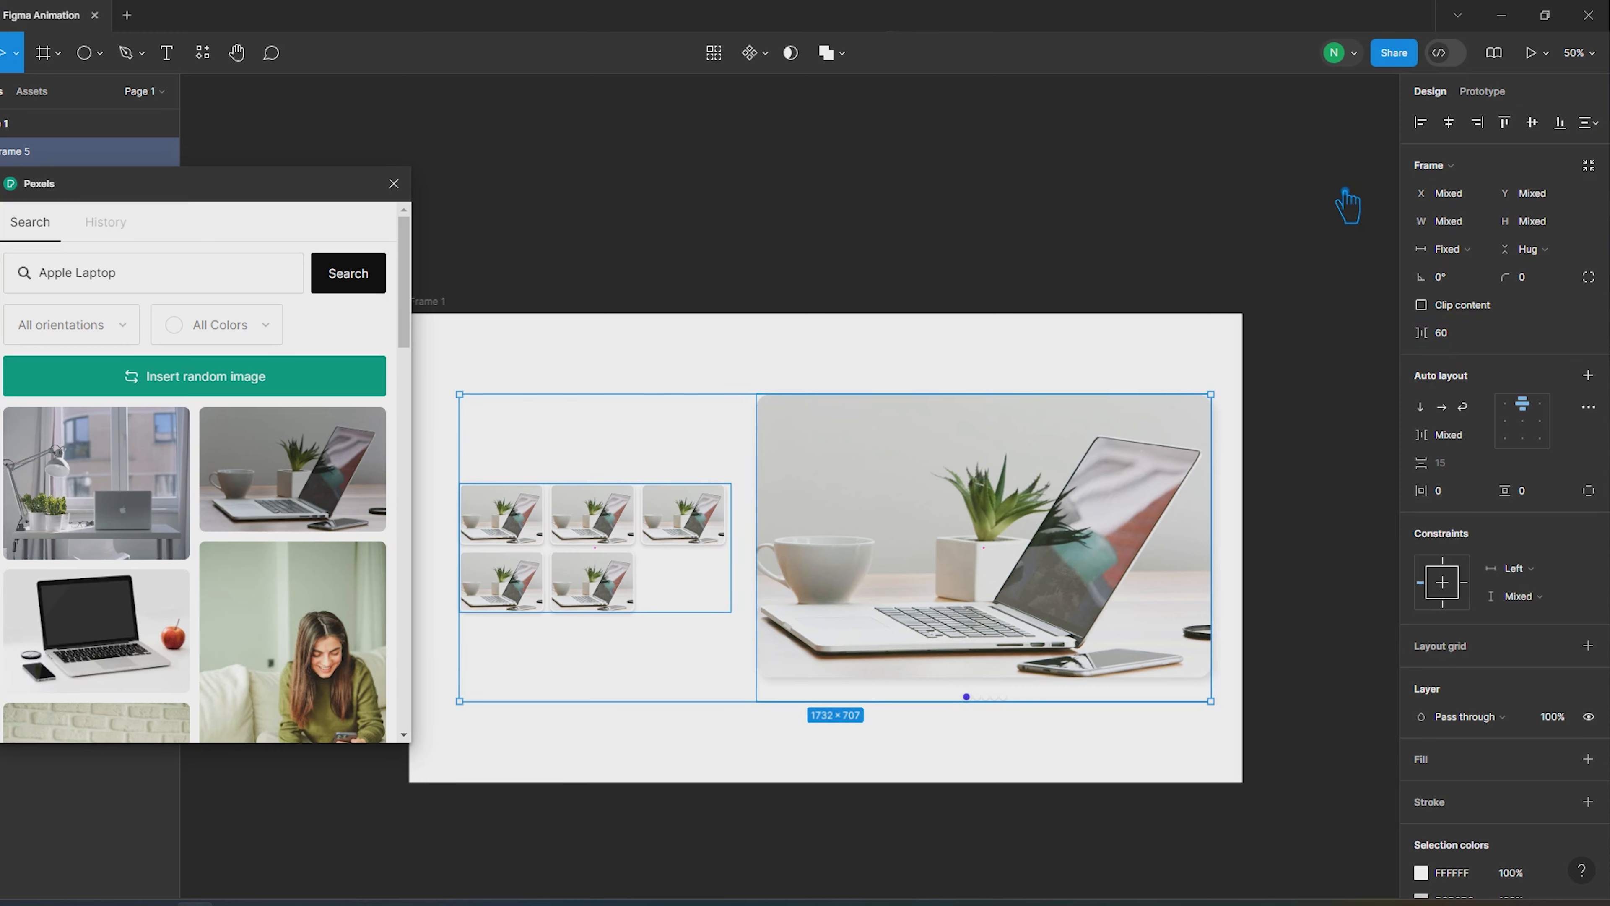
{"action": "left_click", "coordinate": [1588, 375]}
{"action": "left_click", "coordinate": [860, 297]}
{"action": "scroll", "coordinate": [851, 295], "scroll_direction": "down", "scroll_amount": 2}
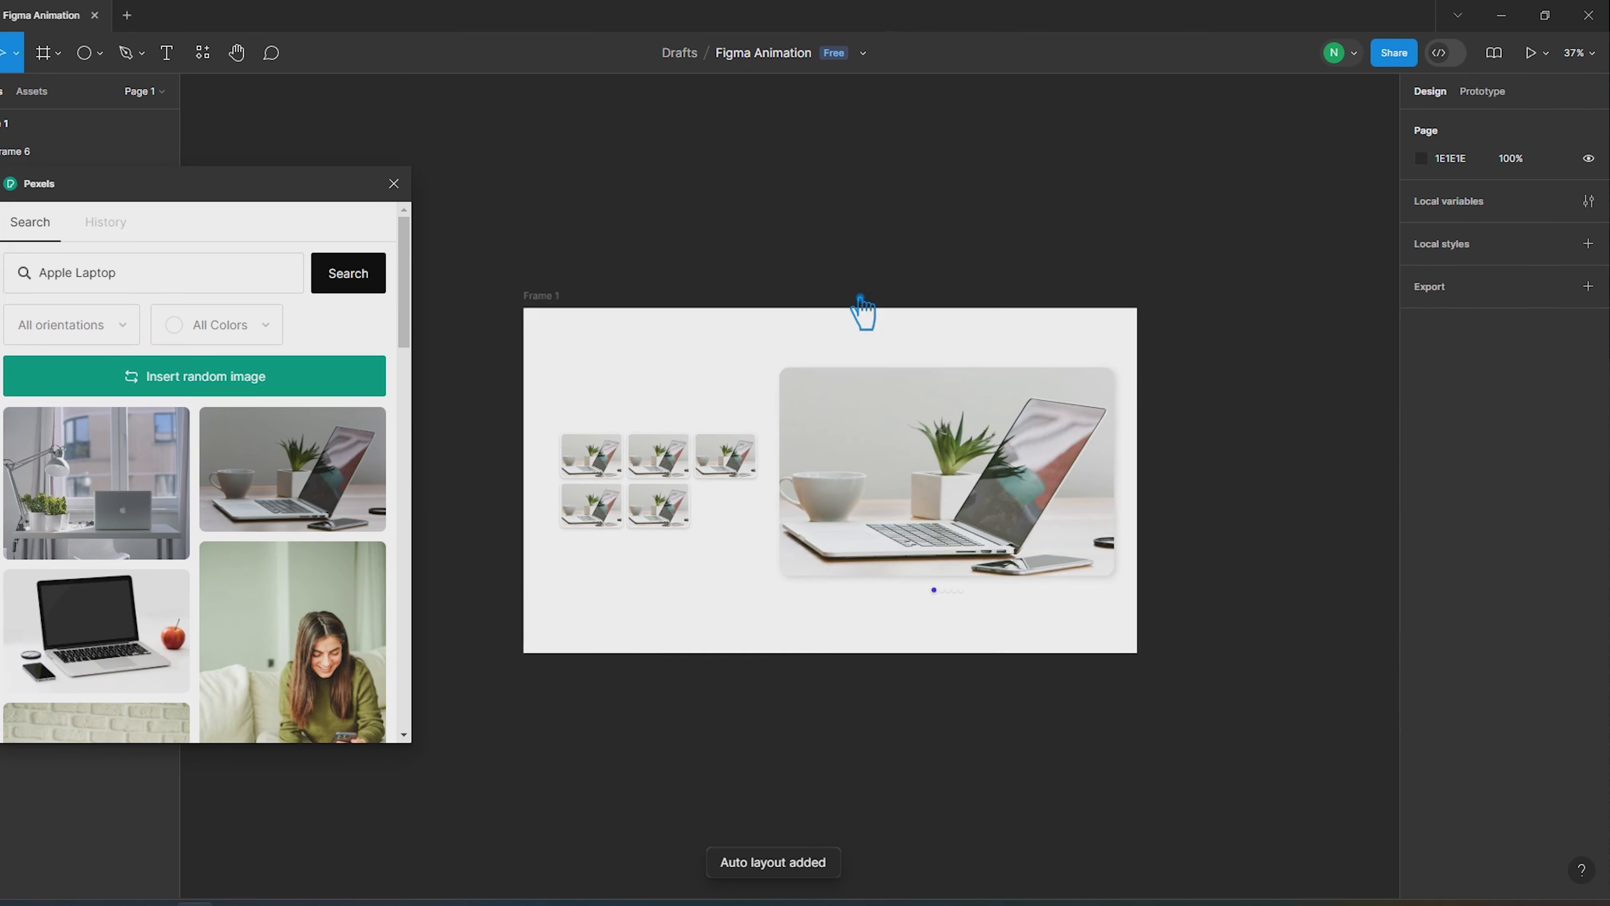
Set the background fill of Frame 1 to dark grey 3C3C3C
{"action": "left_click", "coordinate": [748, 359]}
{"action": "left_click", "coordinate": [1421, 504]}
{"action": "left_click_drag", "start_coordinate": [1201, 460], "coordinate": [1173, 628]}
{"action": "left_click", "coordinate": [1040, 695]}
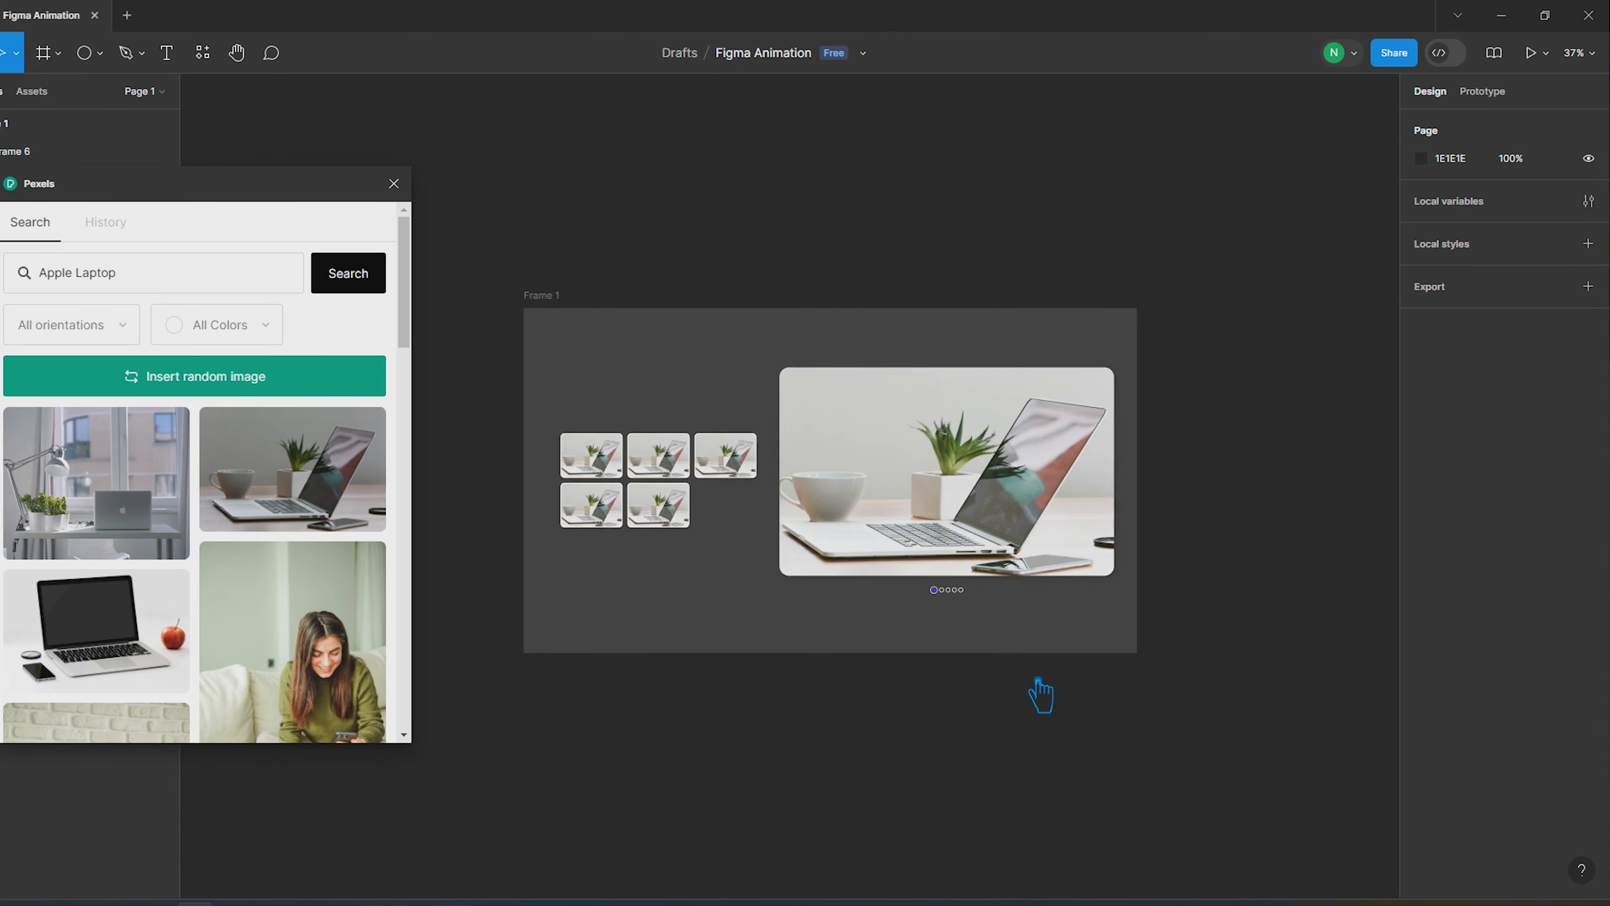
Duplicate Frame 1 and move the copy further right to X 1679, leaving a wider gap between the frames
{"action": "scroll", "coordinate": [1038, 680], "scroll_direction": "down", "scroll_amount": 1}
{"action": "left_click", "coordinate": [607, 341]}
{"action": "key", "text": "ctrl+d"}
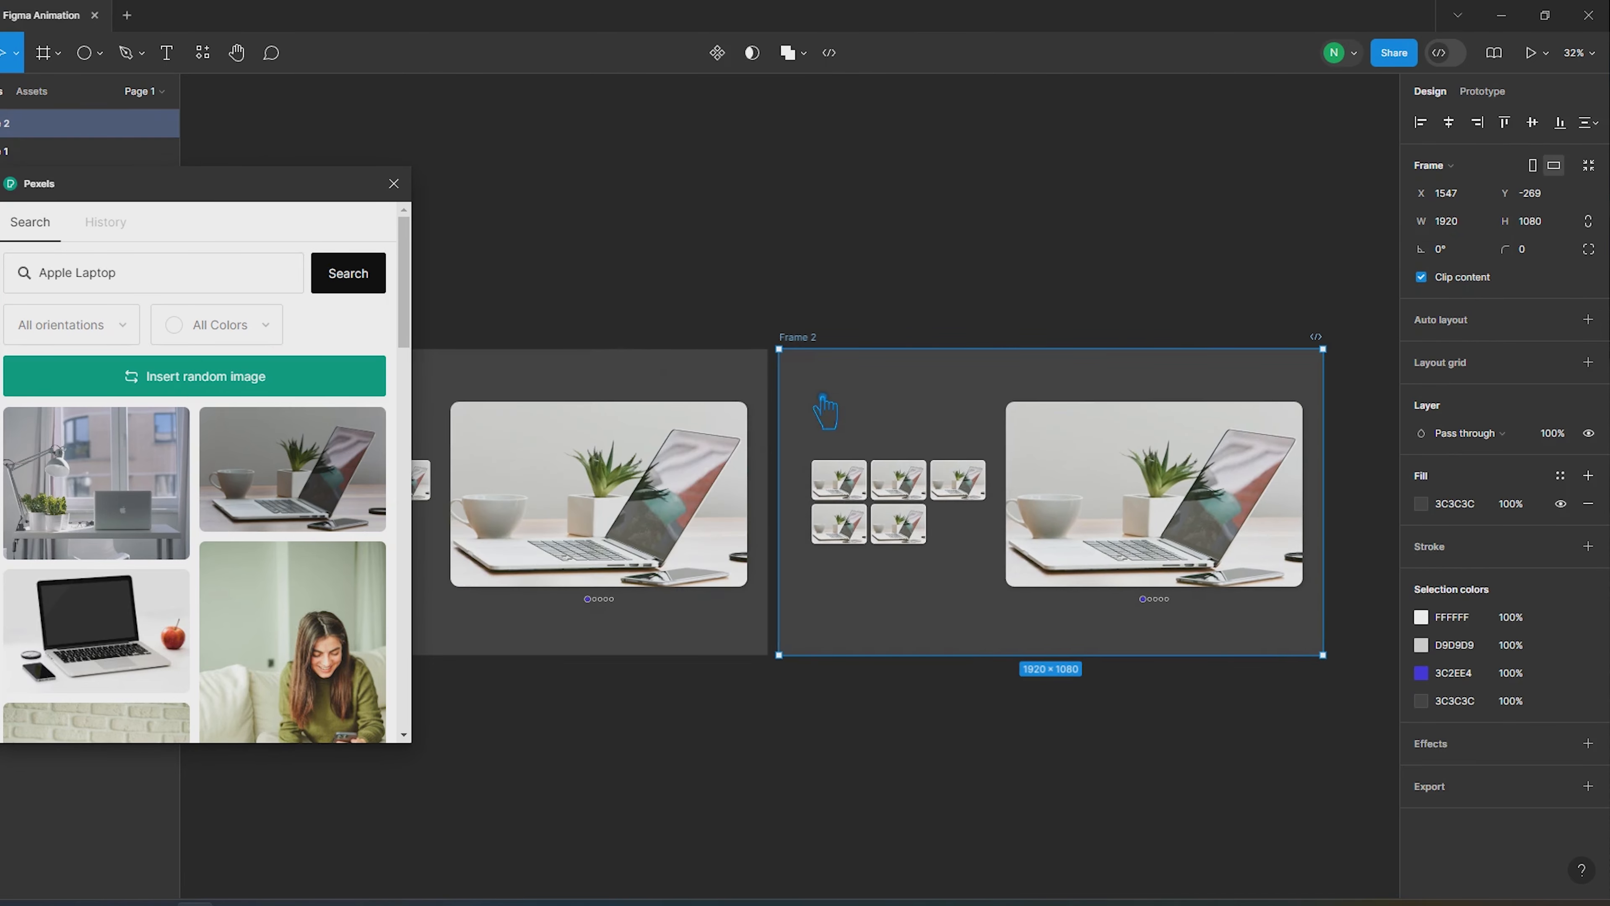
{"action": "left_click_drag", "start_coordinate": [824, 412], "coordinate": [863, 374]}
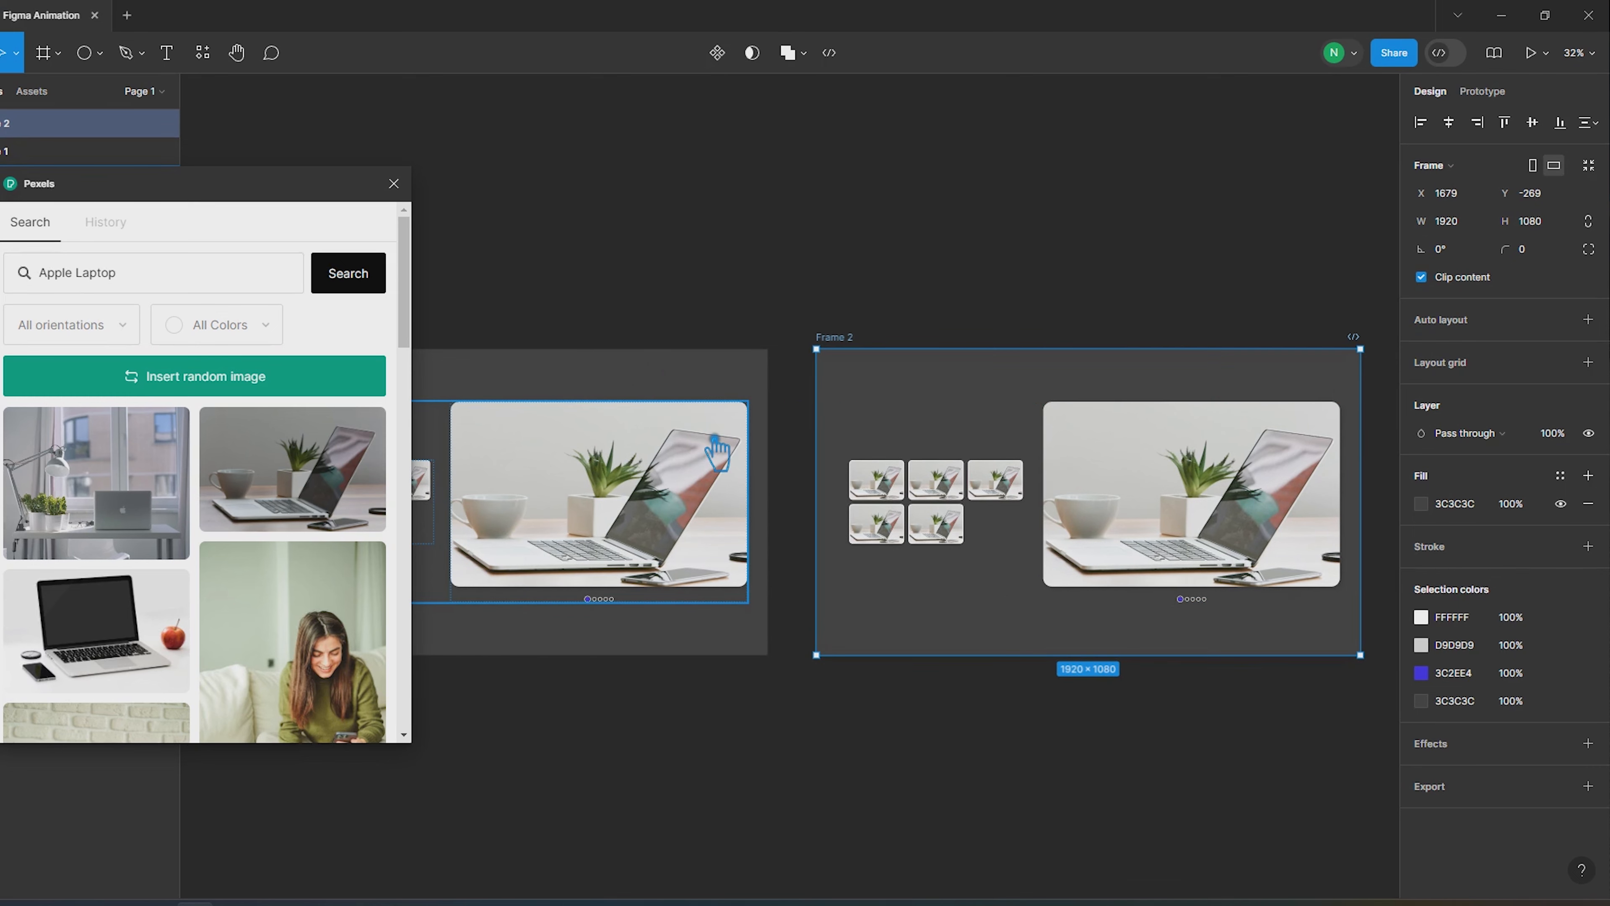
{"action": "key", "text": "ctrl+Right"}
{"action": "key", "text": "ctrl+Right"}
{"action": "key", "text": "ctrl+Right"}
{"action": "key", "text": "ctrl+Right"}
{"action": "key", "text": "ctrl+Right"}
{"action": "key", "text": "ctrl+Right"}
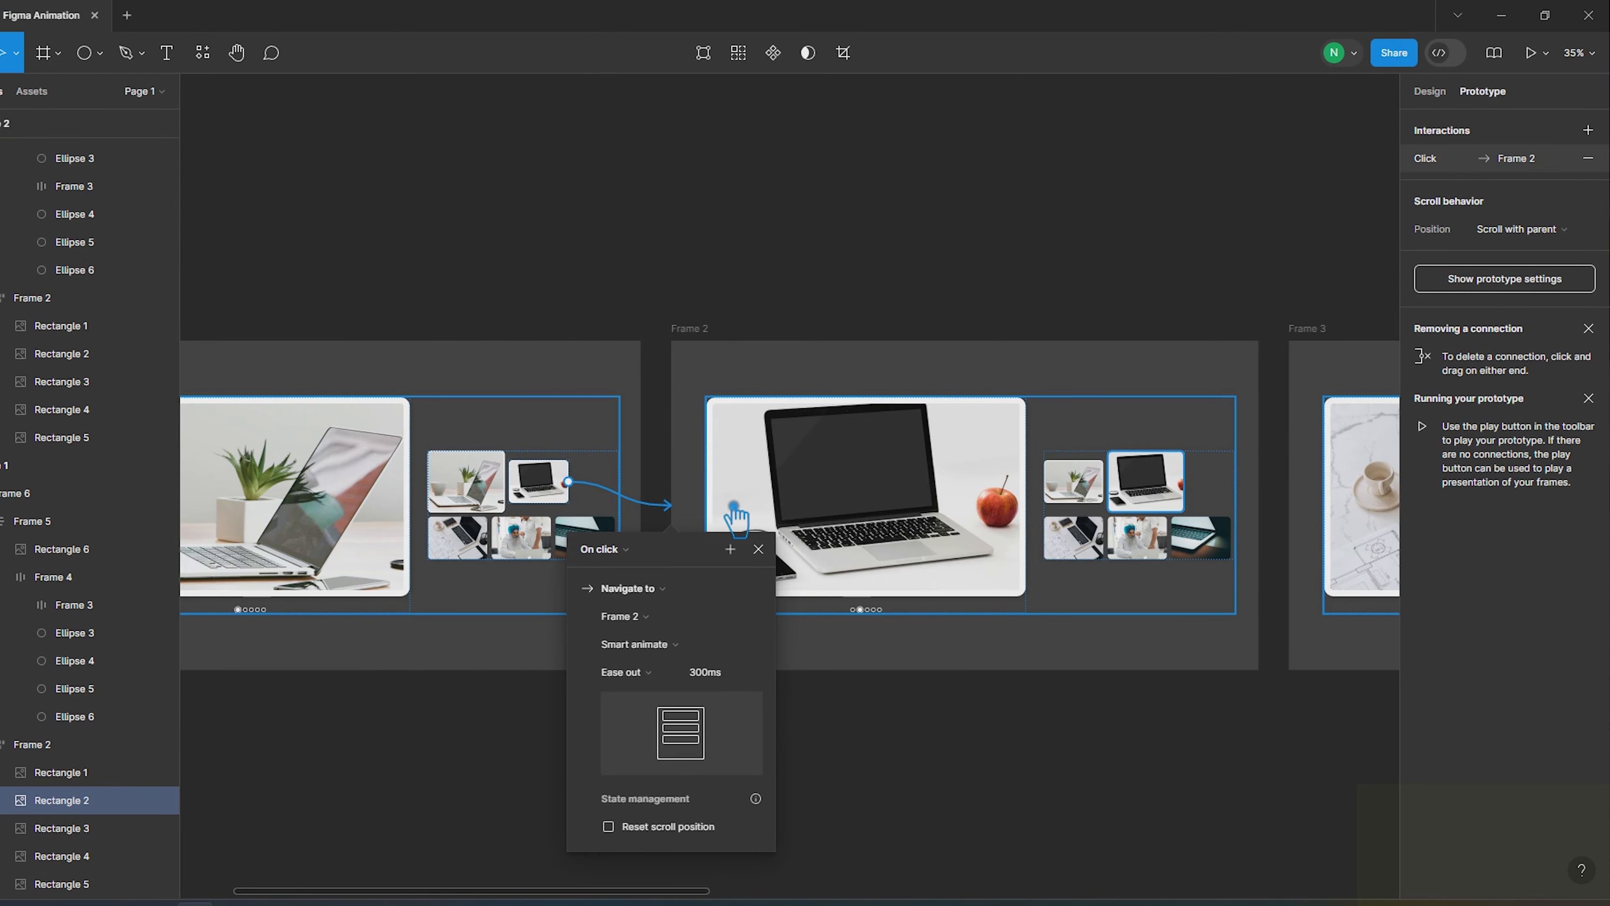
Configure the second thumbnail's on-click link to Frame 2 with smart animate, ease out and a duration of 400 ms
{"action": "left_click", "coordinate": [602, 548]}
{"action": "left_click", "coordinate": [634, 560]}
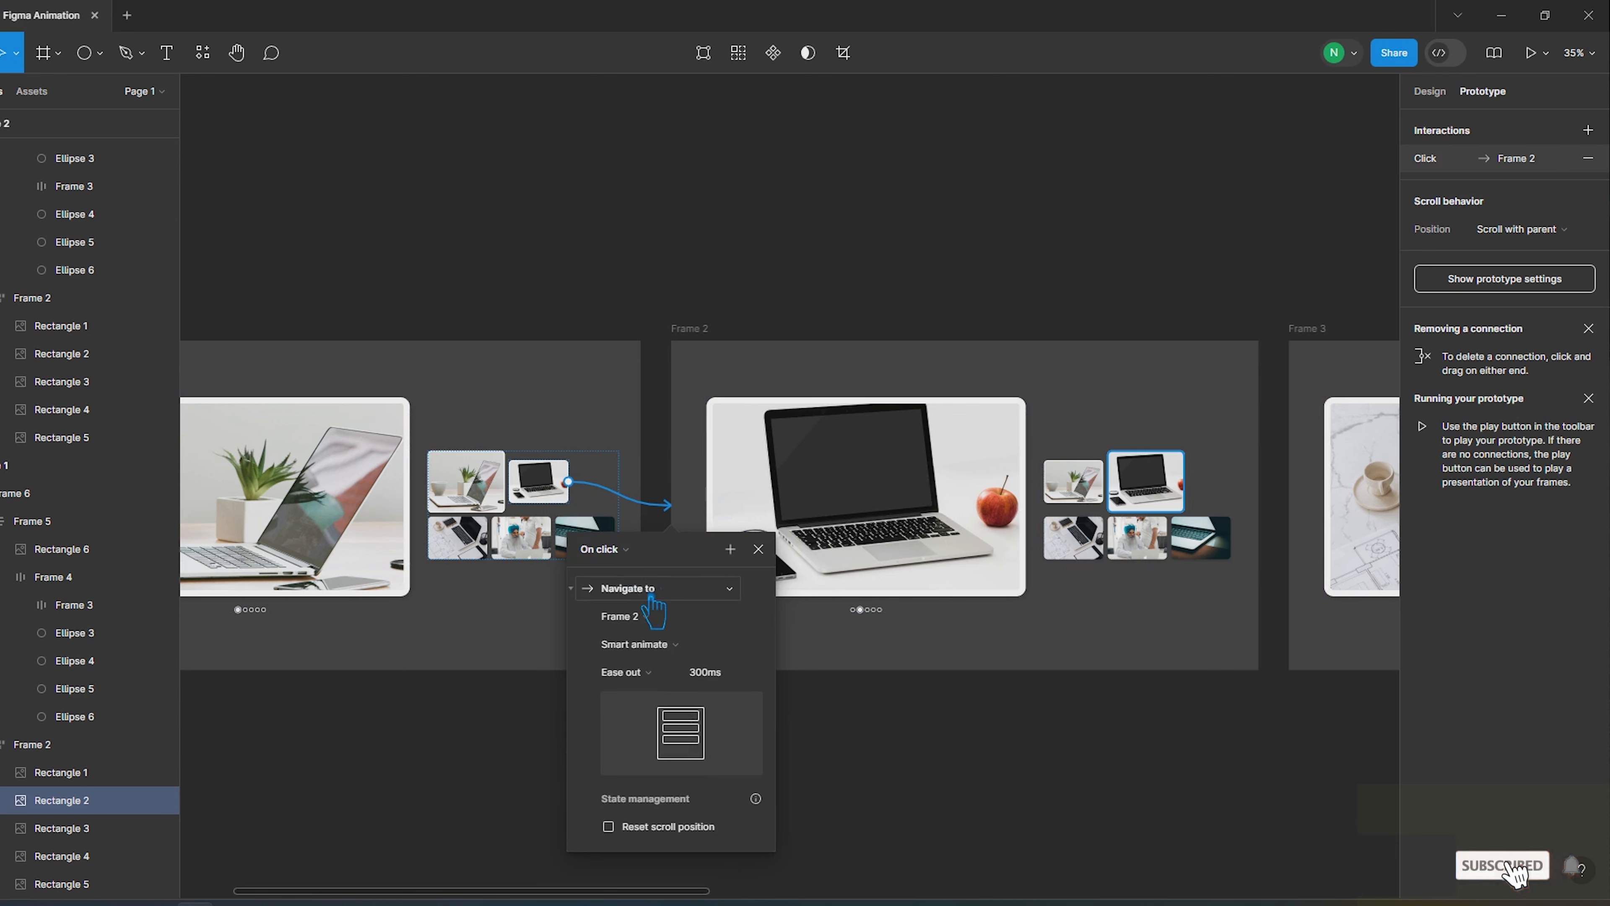
{"action": "left_click", "coordinate": [656, 646]}
{"action": "left_click", "coordinate": [661, 652]}
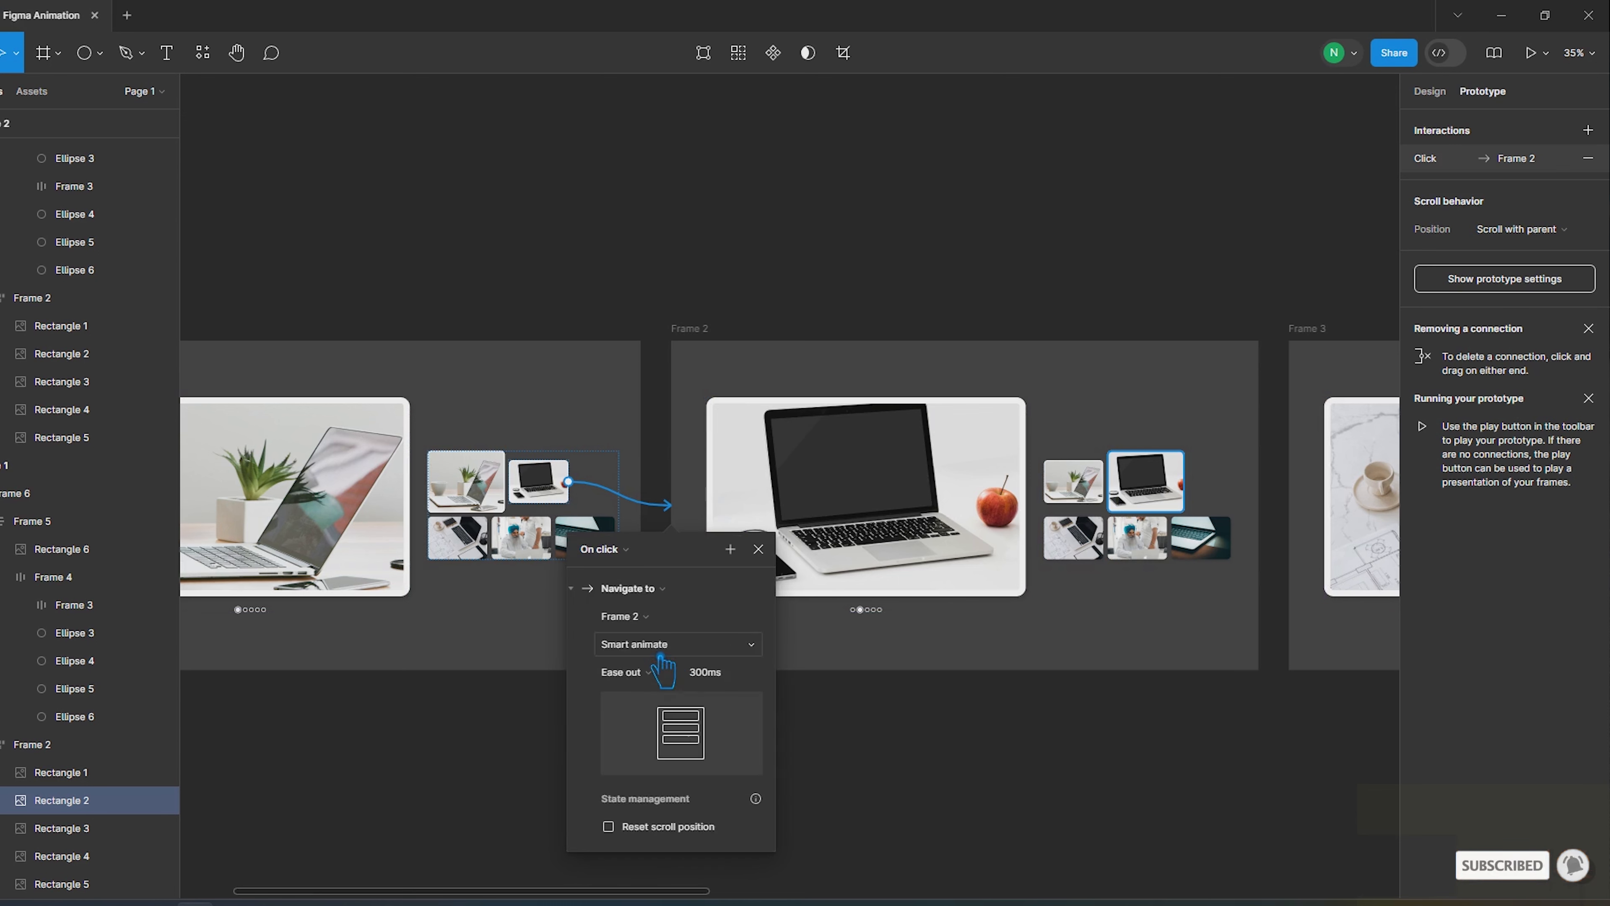
{"action": "left_click", "coordinate": [652, 672]}
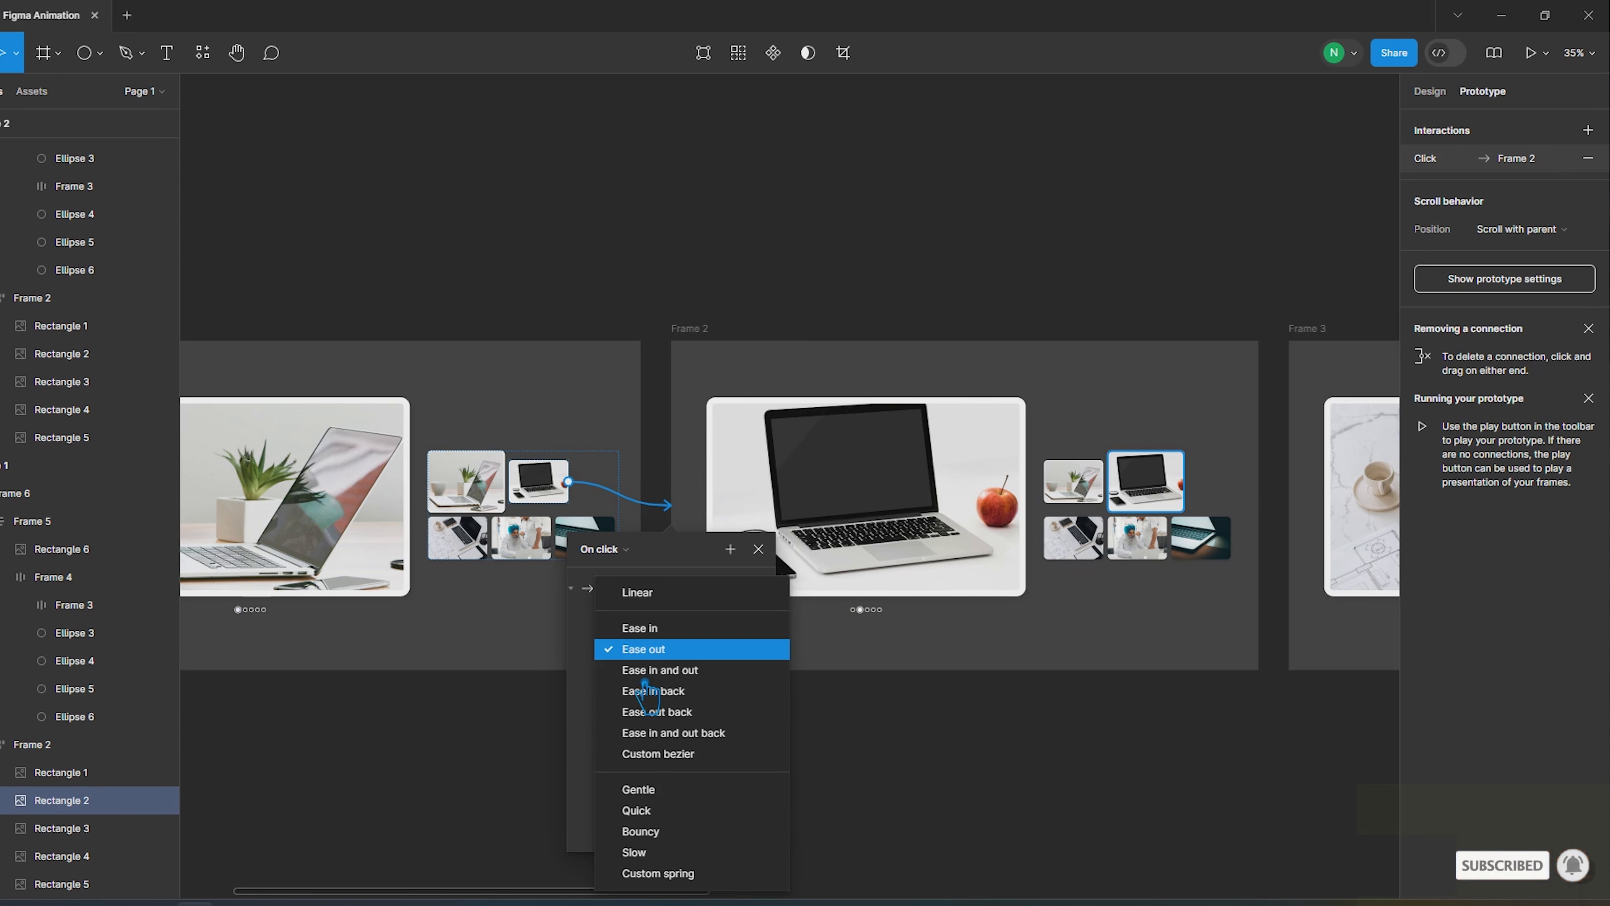
{"action": "left_click", "coordinate": [680, 657]}
{"action": "left_click", "coordinate": [700, 672]}
{"action": "left_click", "coordinate": [700, 673]}
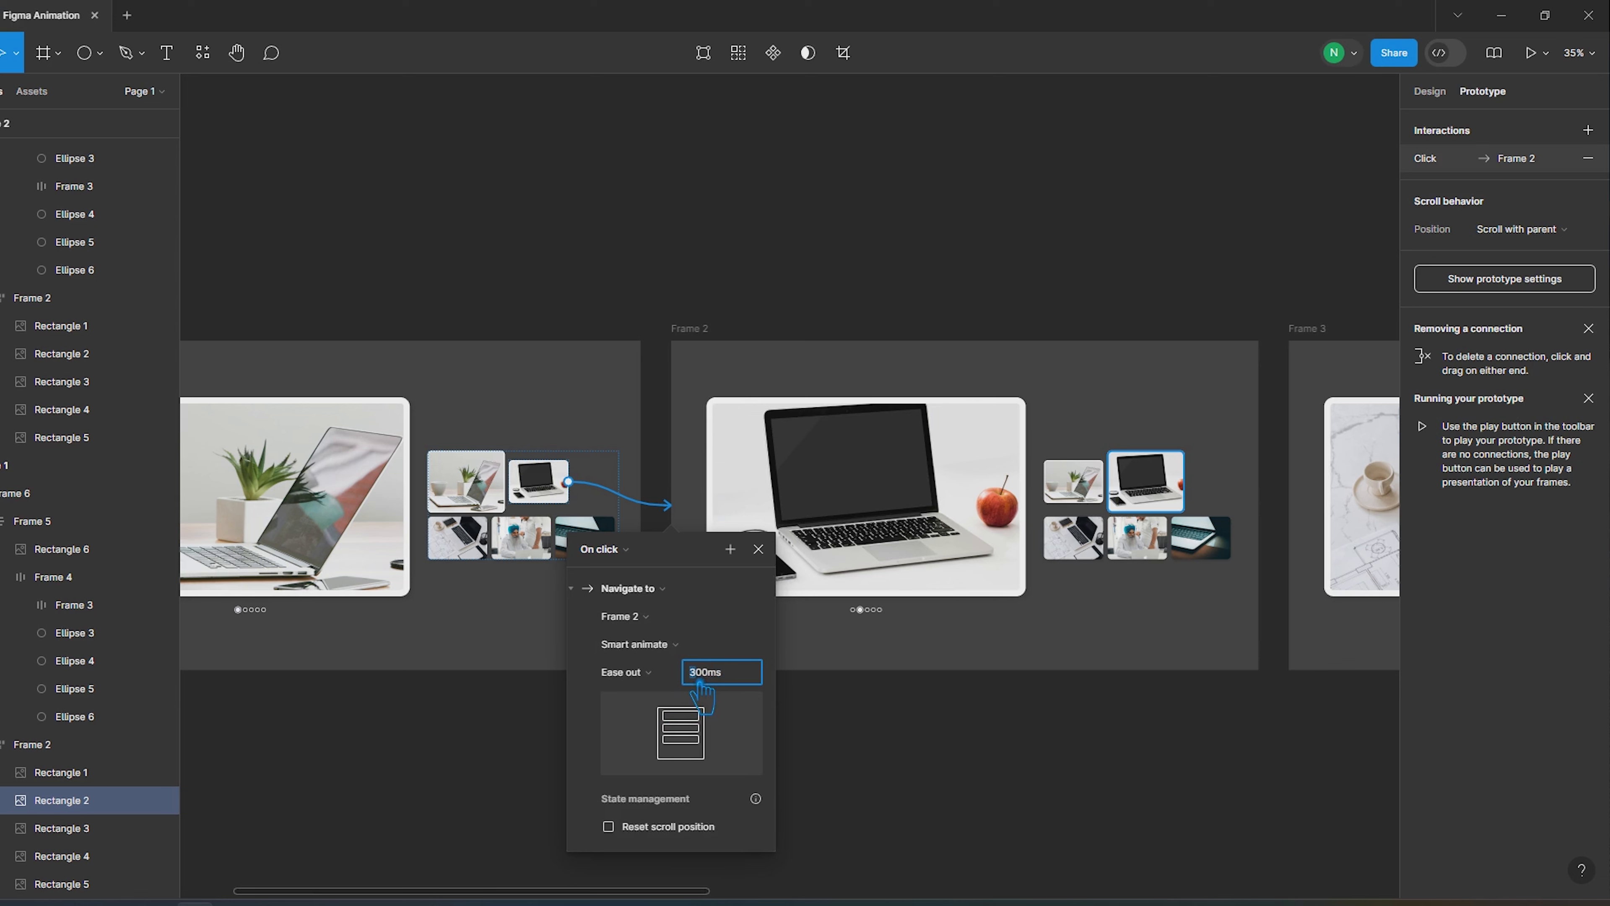
{"action": "left_click", "coordinate": [913, 770]}
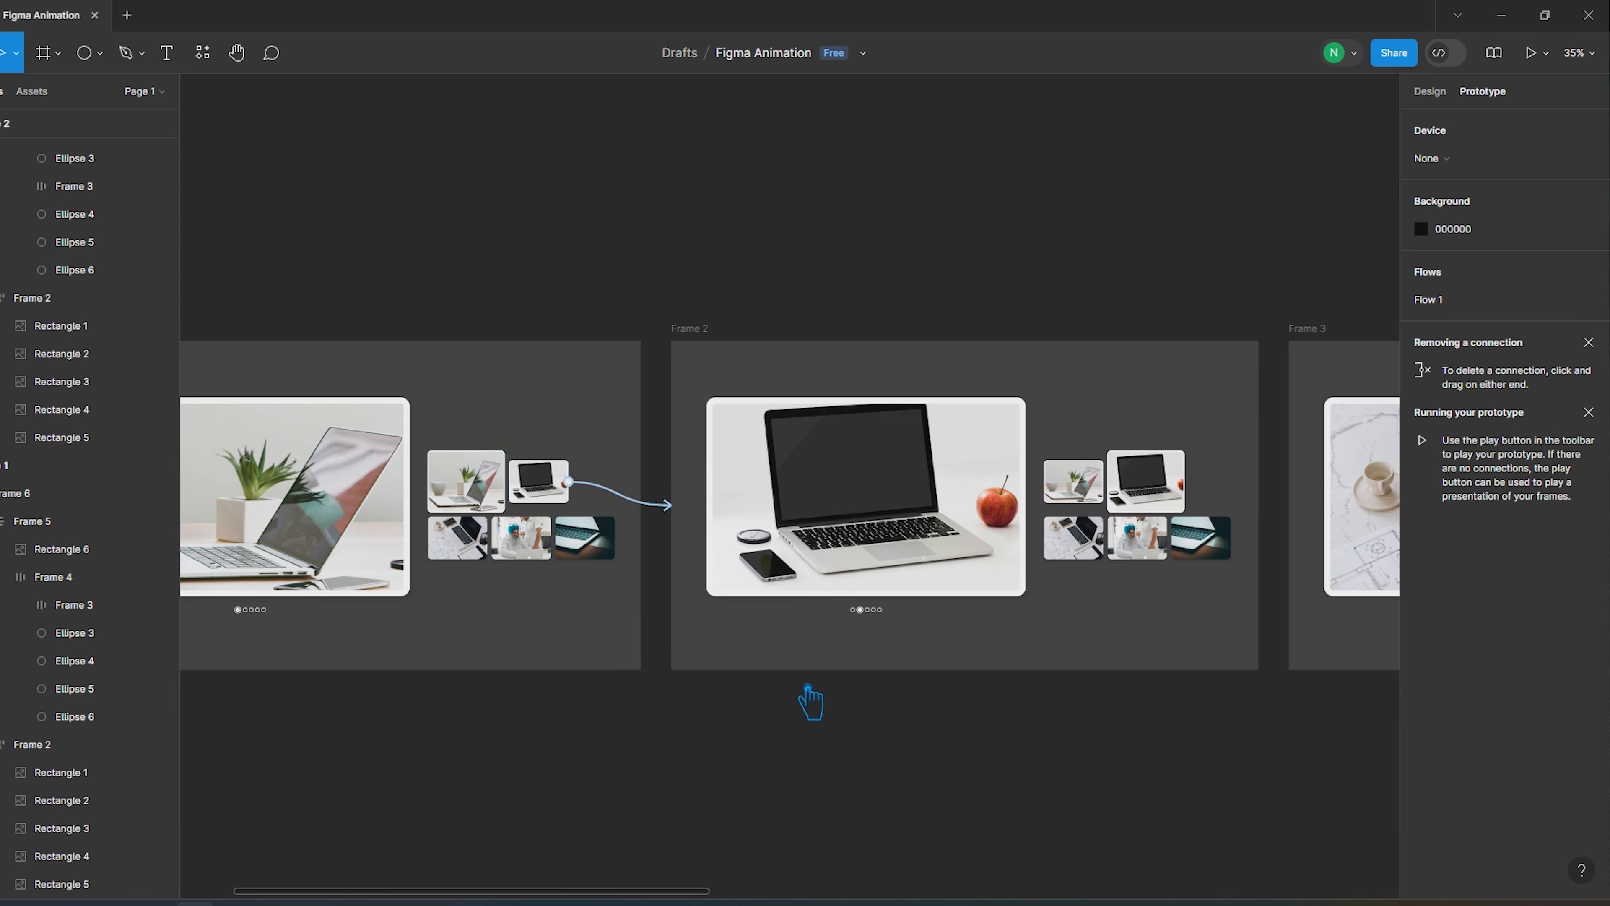
Link the first thumbnail in Frame 2 back to Frame 1 on click
{"action": "left_click", "coordinate": [1065, 488]}
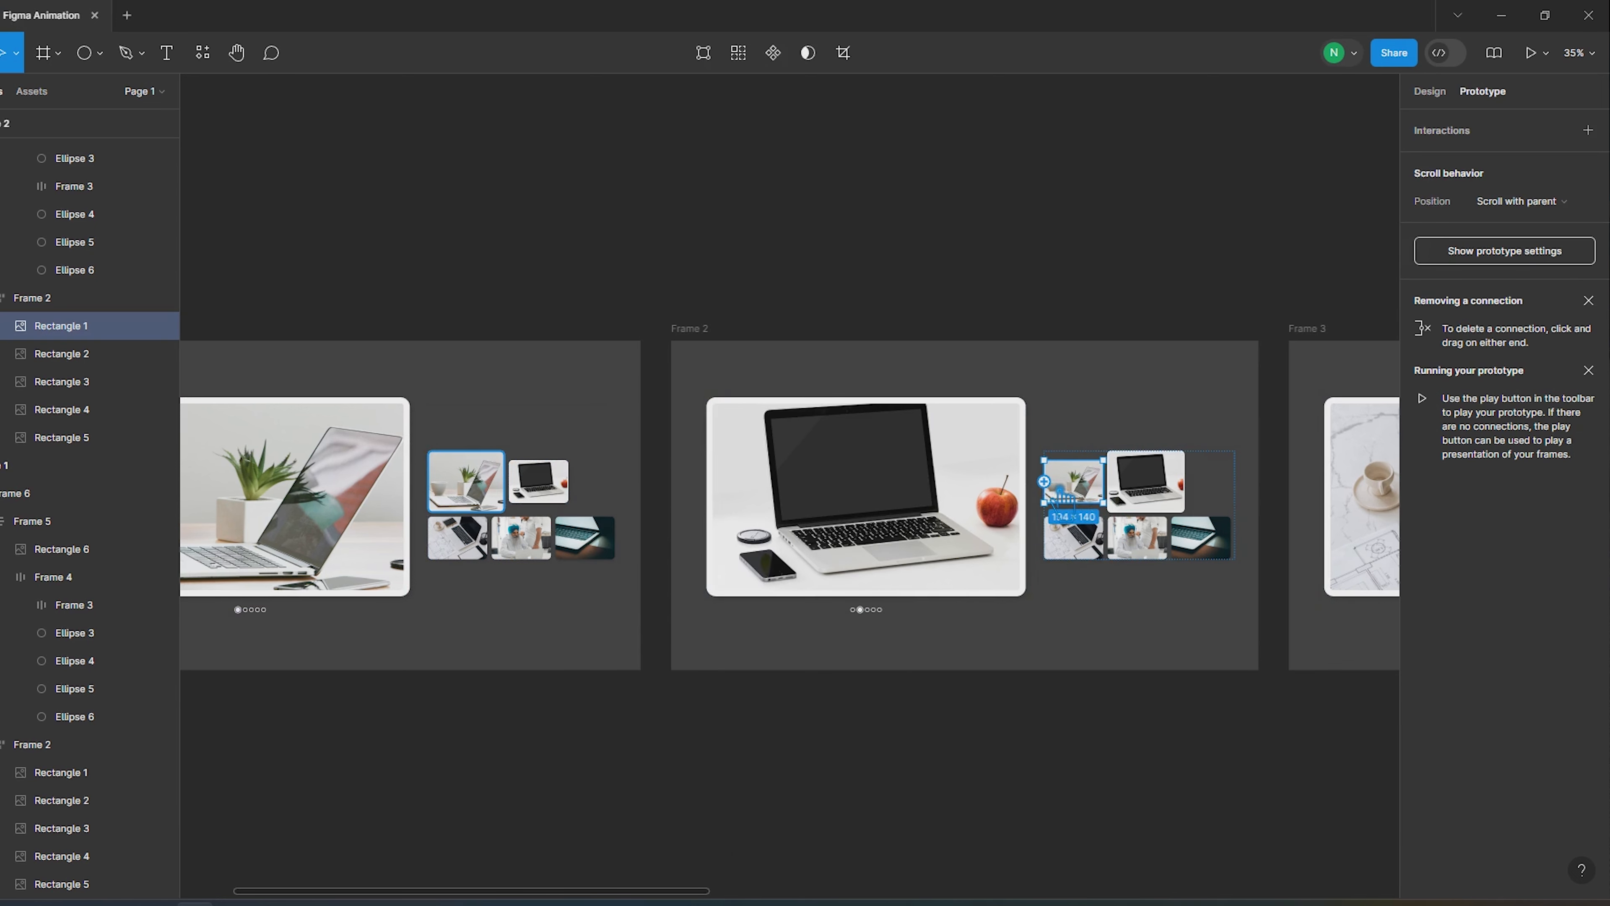
{"action": "left_click_drag", "start_coordinate": [1044, 481], "coordinate": [644, 501]}
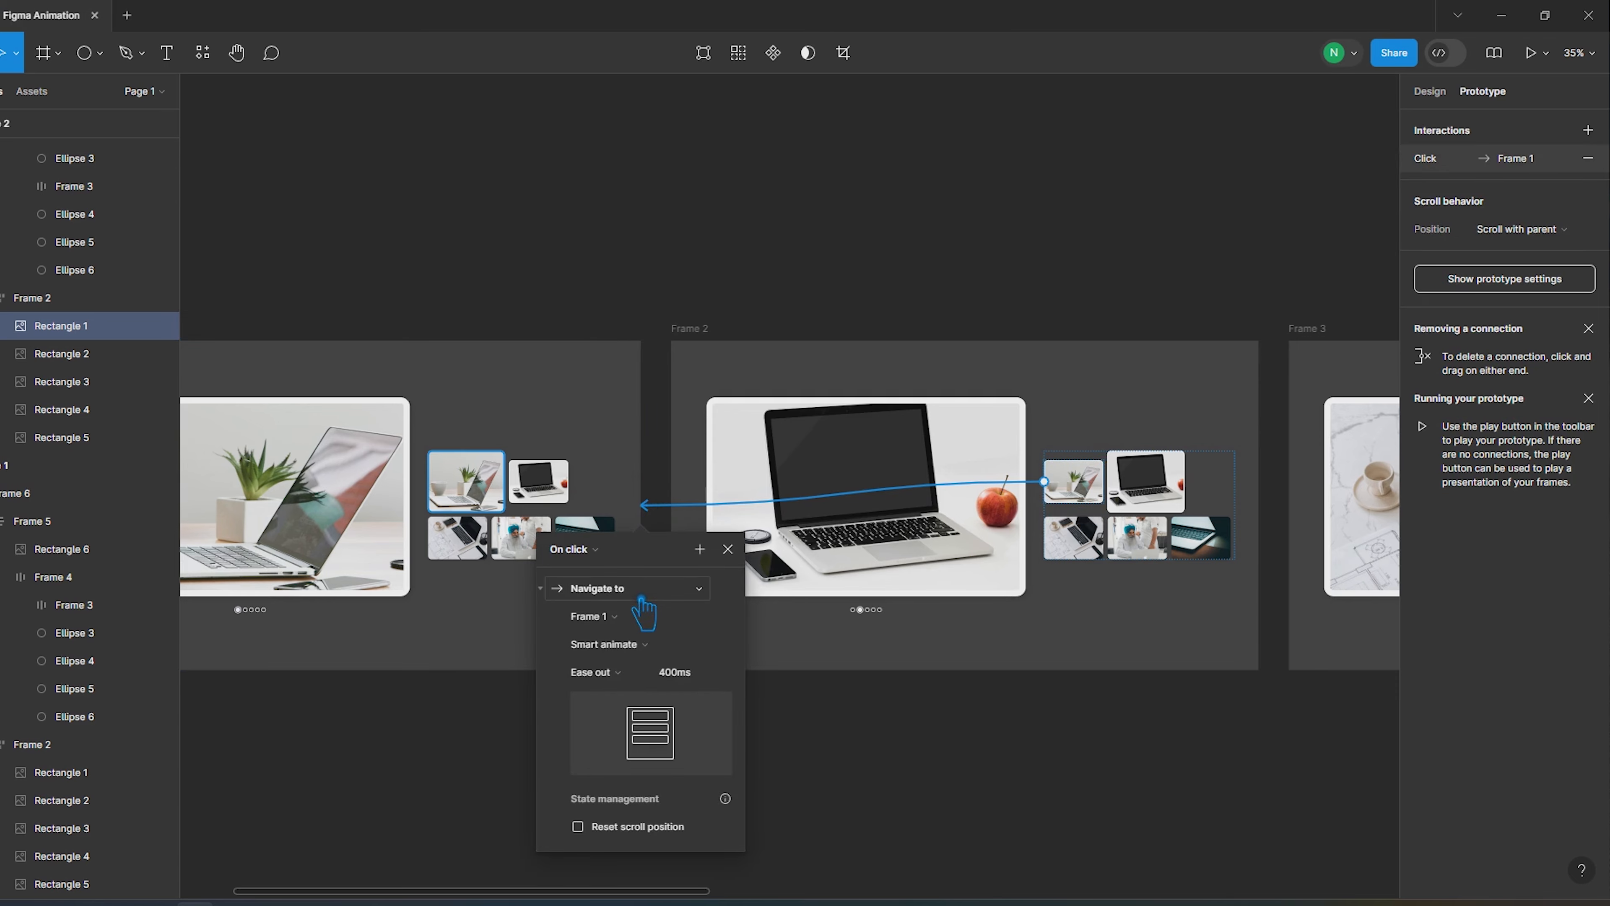
{"action": "left_click", "coordinate": [951, 771]}
Link the third thumbnail in Frame 2 to Frame 3 on click
{"action": "left_click_drag", "start_coordinate": [1180, 787], "coordinate": [773, 748]}
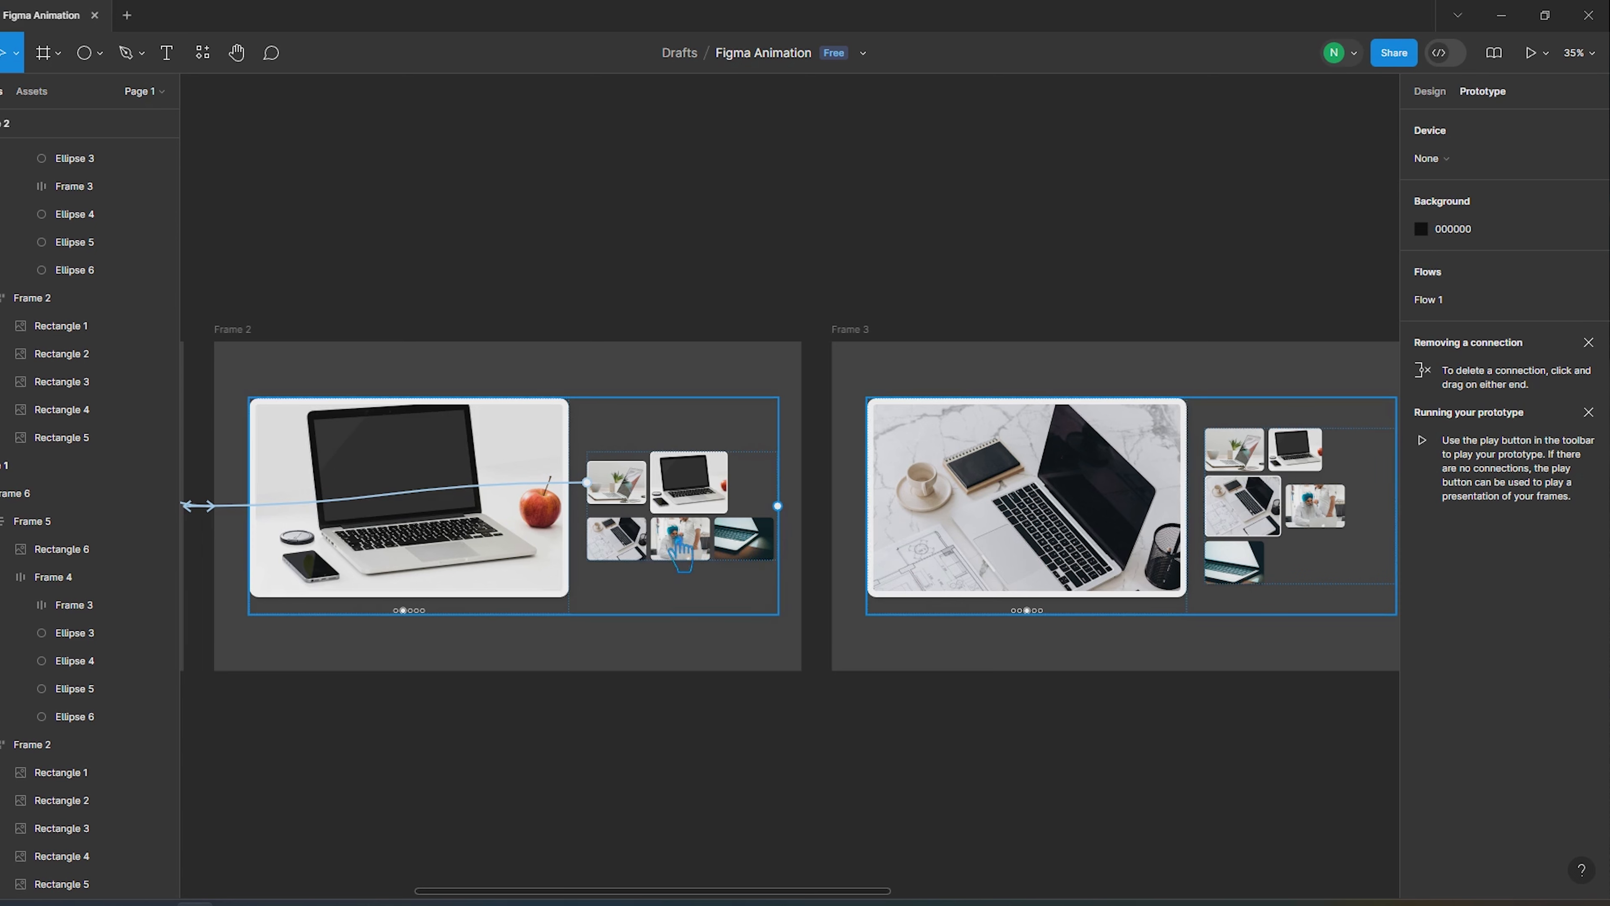
{"action": "left_click", "coordinate": [635, 571]}
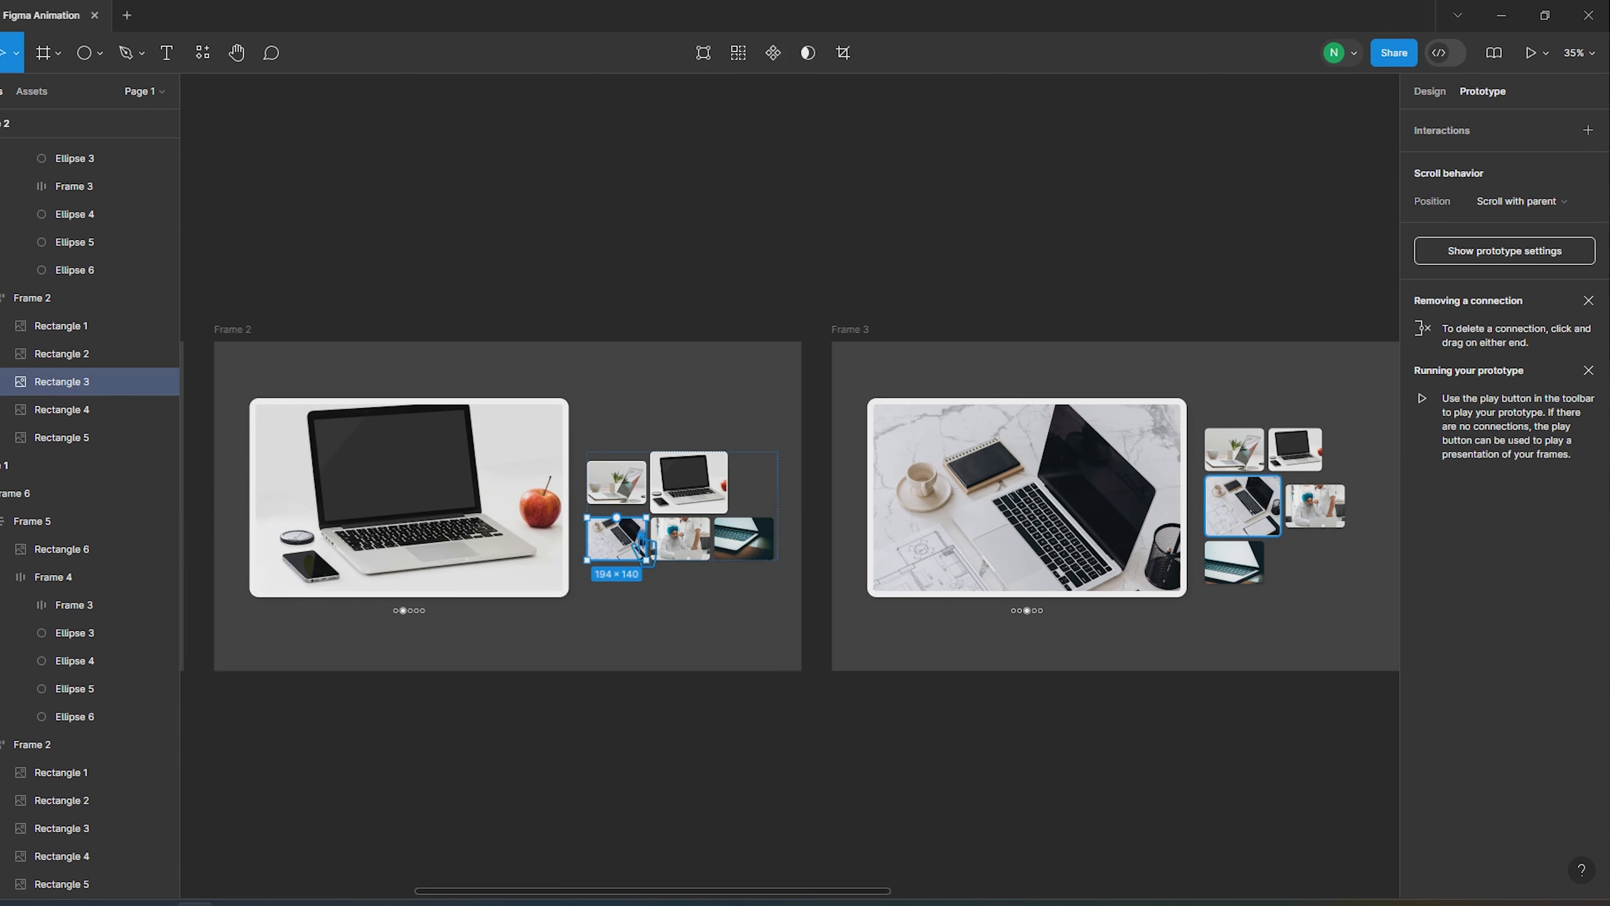
{"action": "left_click_drag", "start_coordinate": [645, 540], "coordinate": [965, 570]}
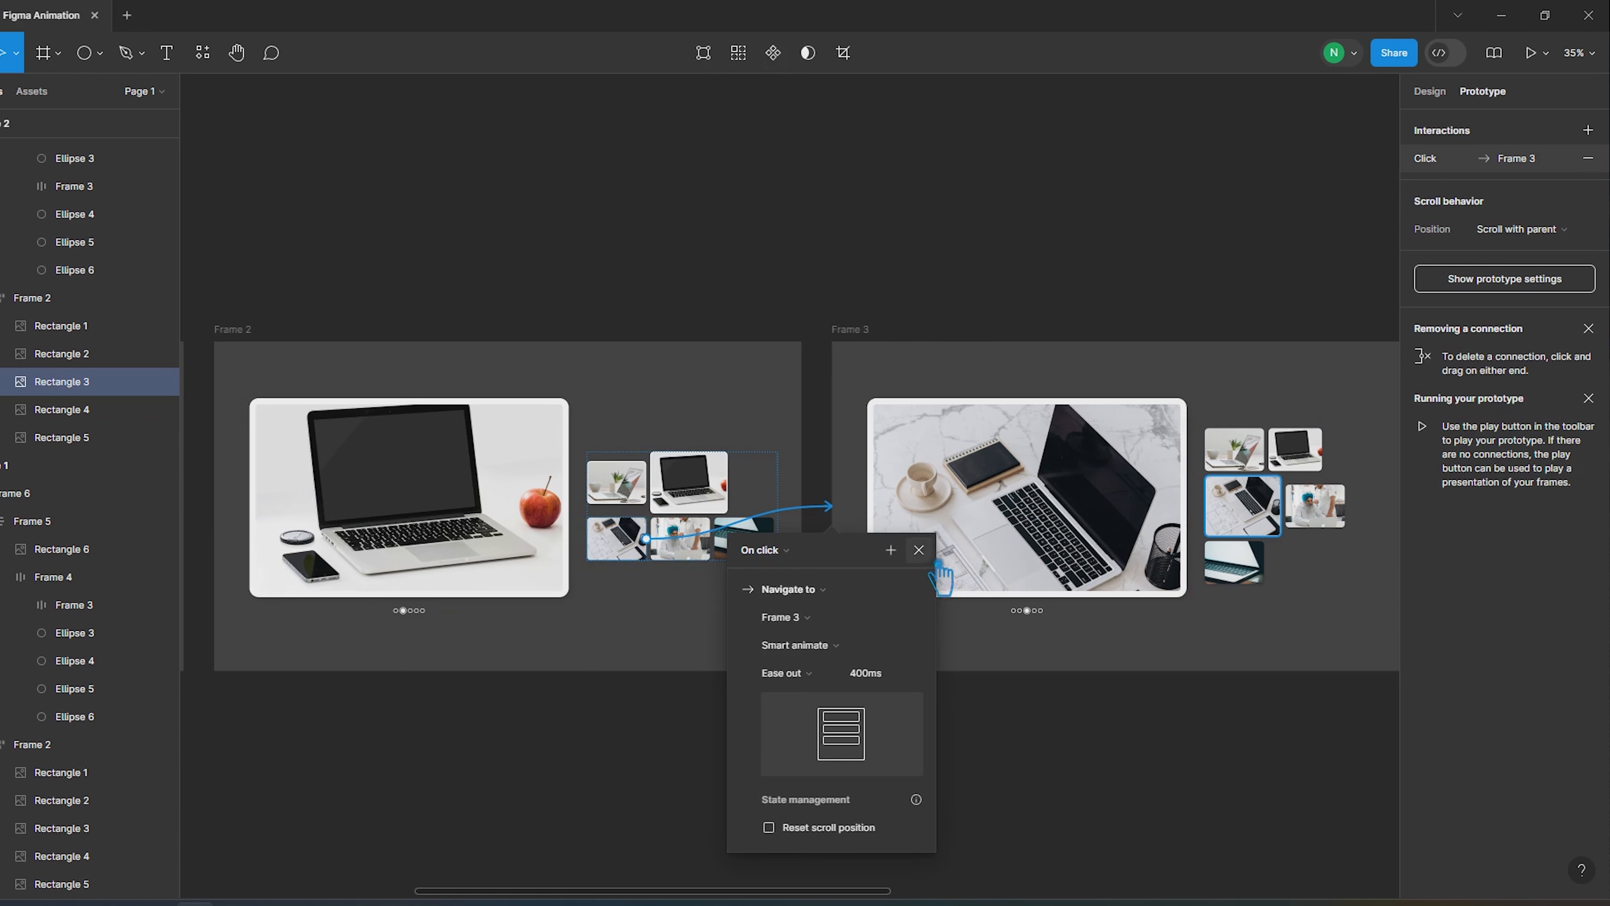
{"action": "key", "text": "Escape"}
Link the second thumbnail in Frame 3 back to Frame 2
{"action": "left_click", "coordinate": [1318, 466]}
{"action": "left_click_drag", "start_coordinate": [1270, 451], "coordinate": [730, 508]}
{"action": "left_click", "coordinate": [1104, 787]}
Link the fourth thumbnail in Frame 3 to Frame 4 on click, using smart animate, ease out and 400 ms
{"action": "left_click_drag", "start_coordinate": [1283, 780], "coordinate": [607, 785]}
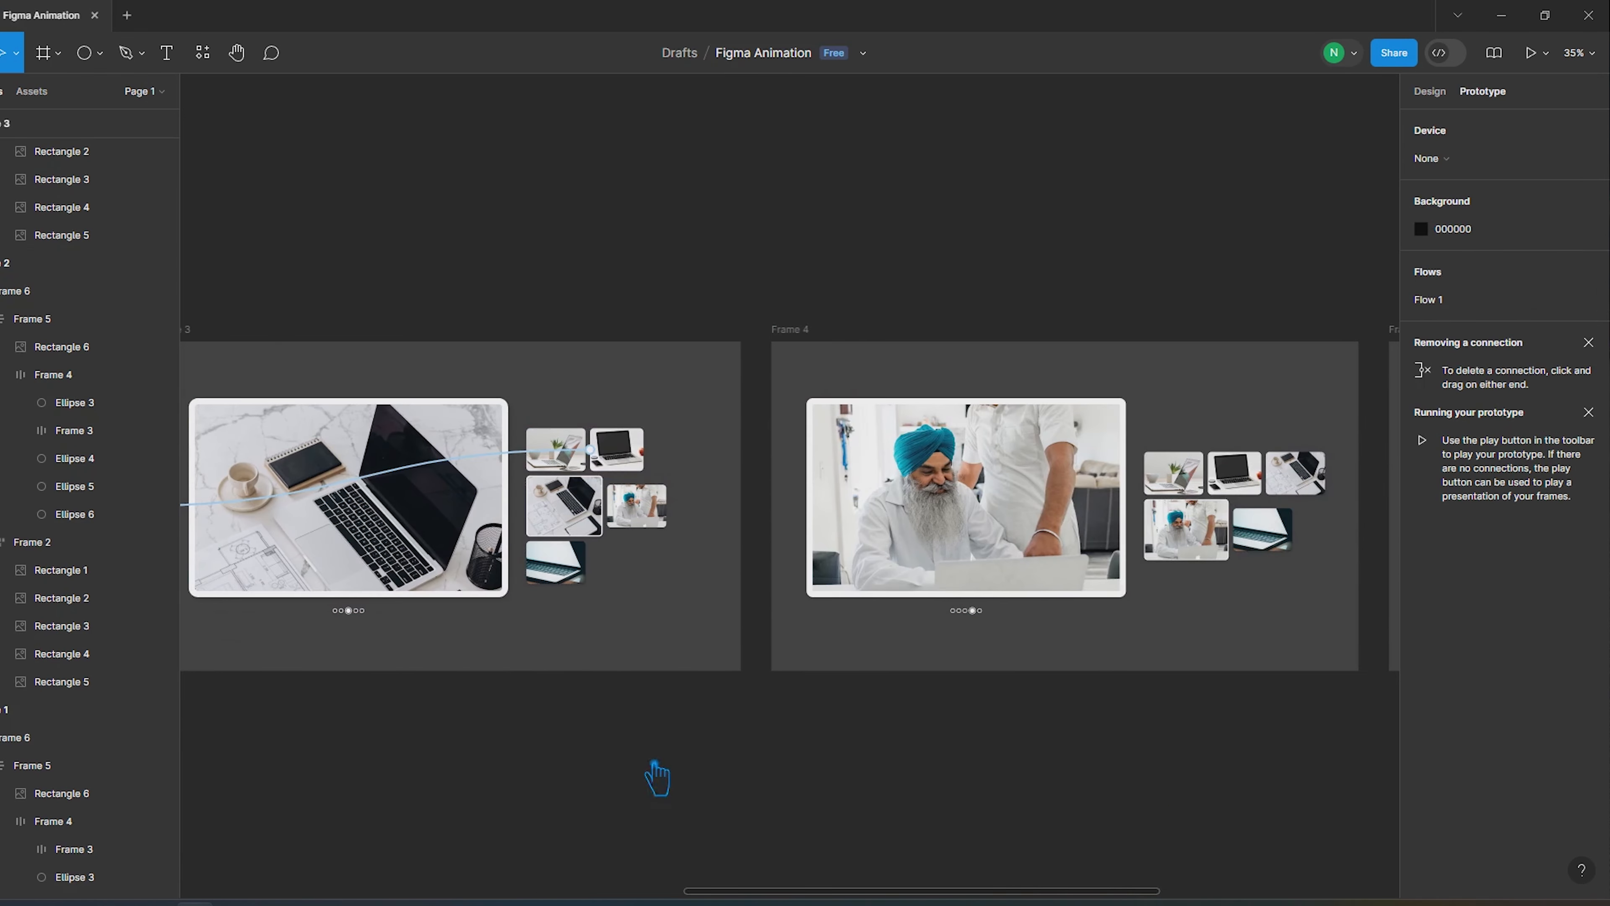
{"action": "left_click", "coordinate": [659, 517]}
{"action": "left_click_drag", "start_coordinate": [665, 506], "coordinate": [864, 556]}
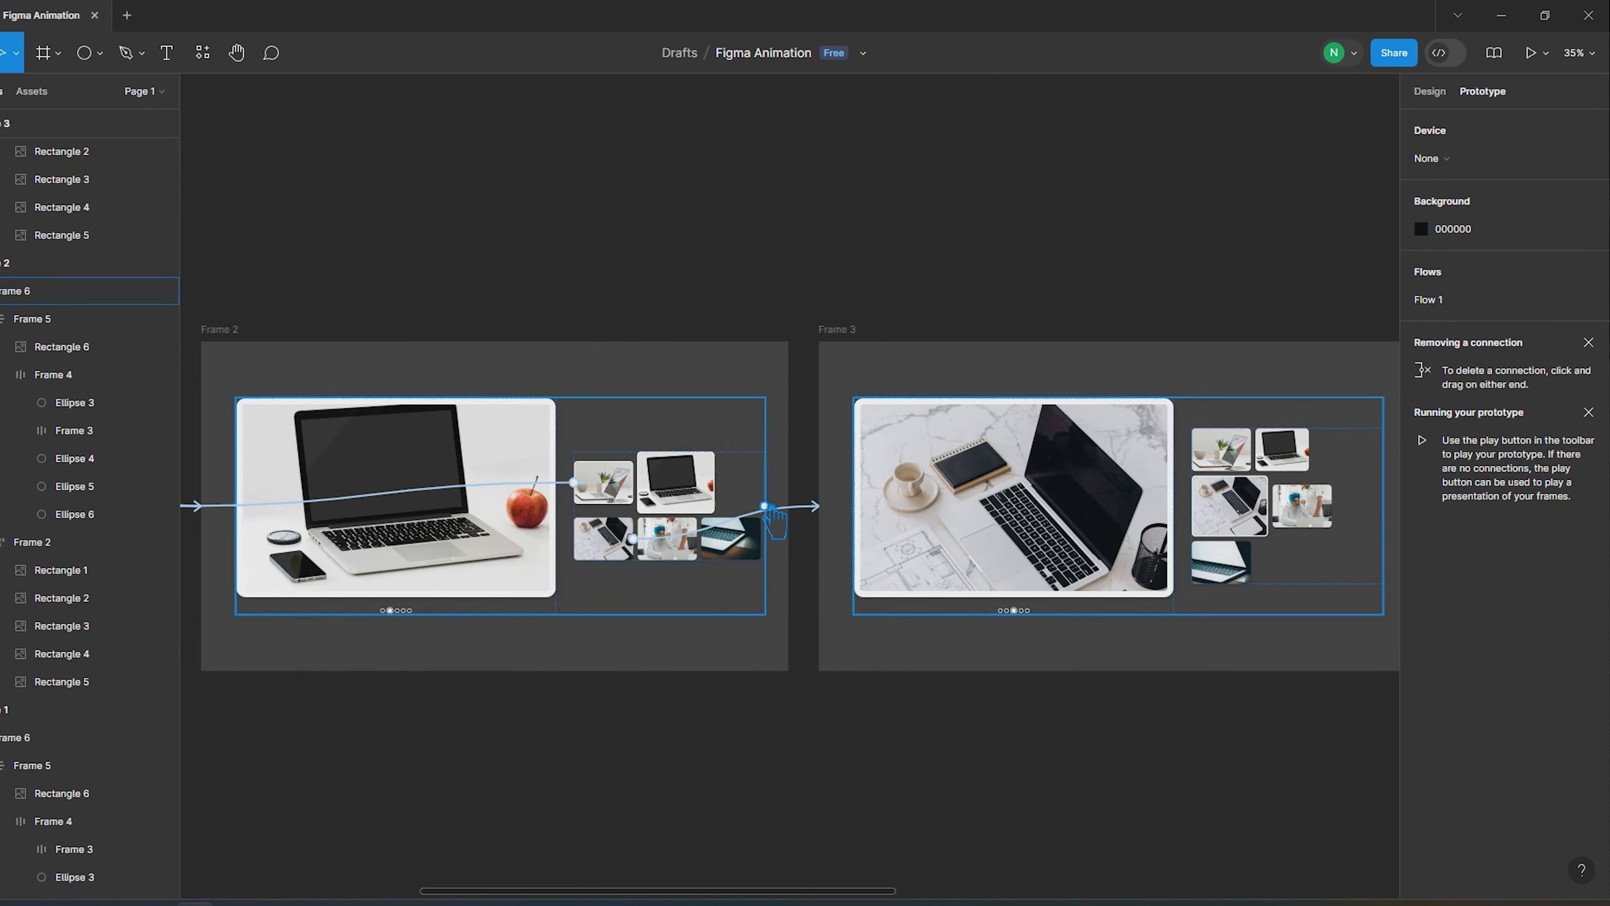
{"action": "left_click_drag", "start_coordinate": [1402, 791], "coordinate": [613, 748]}
{"action": "left_click", "coordinate": [513, 492]}
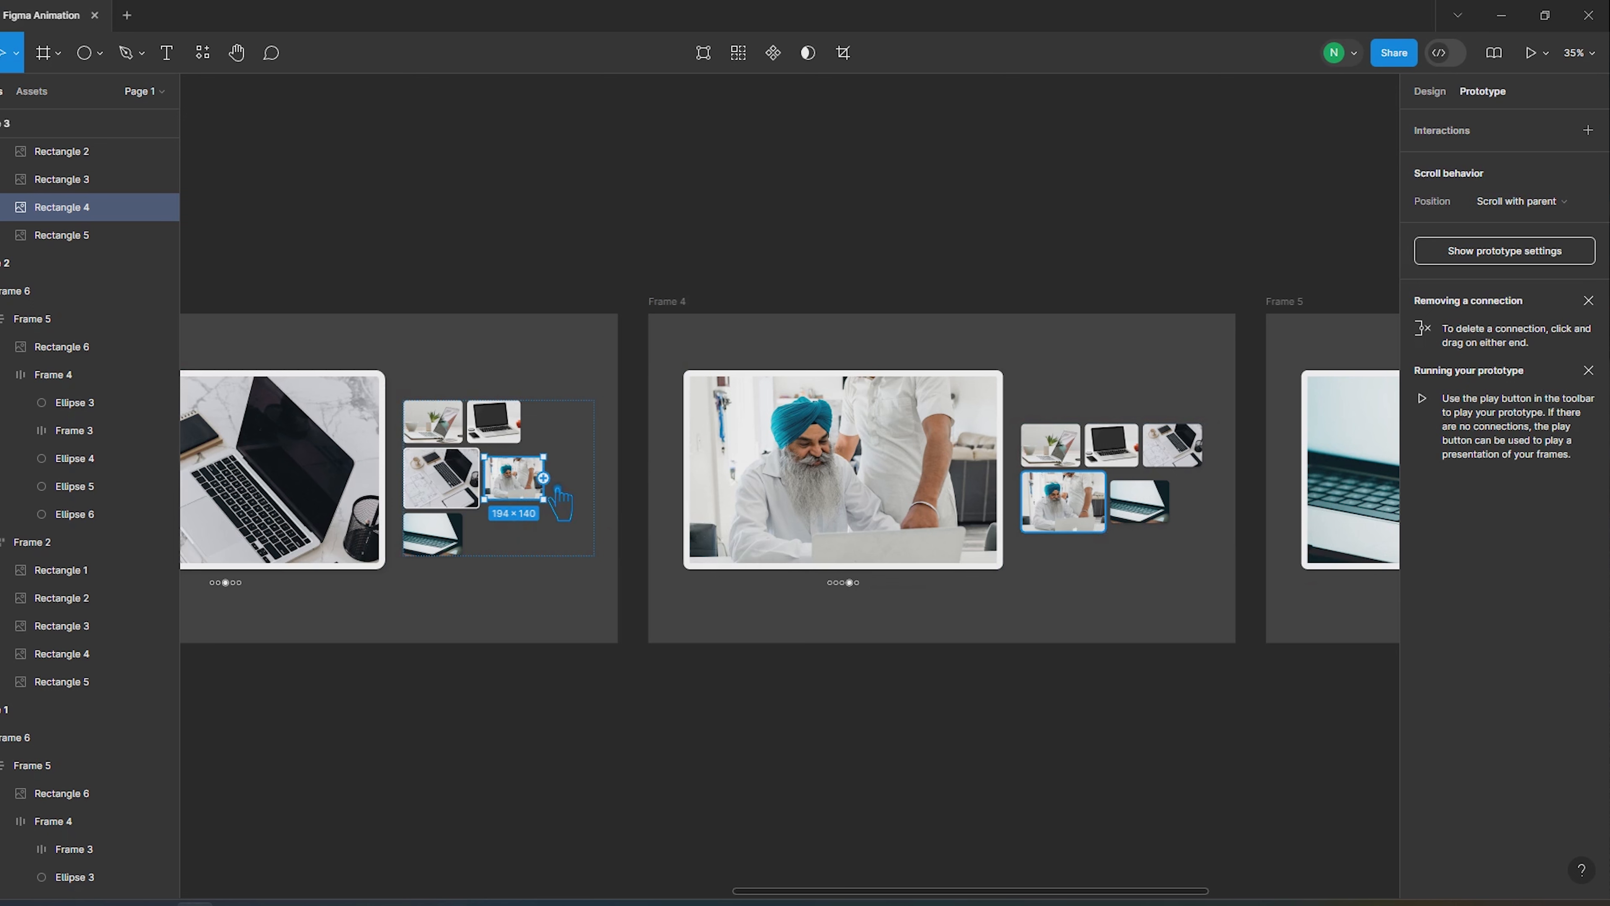
{"action": "left_click_drag", "start_coordinate": [543, 476], "coordinate": [1053, 552]}
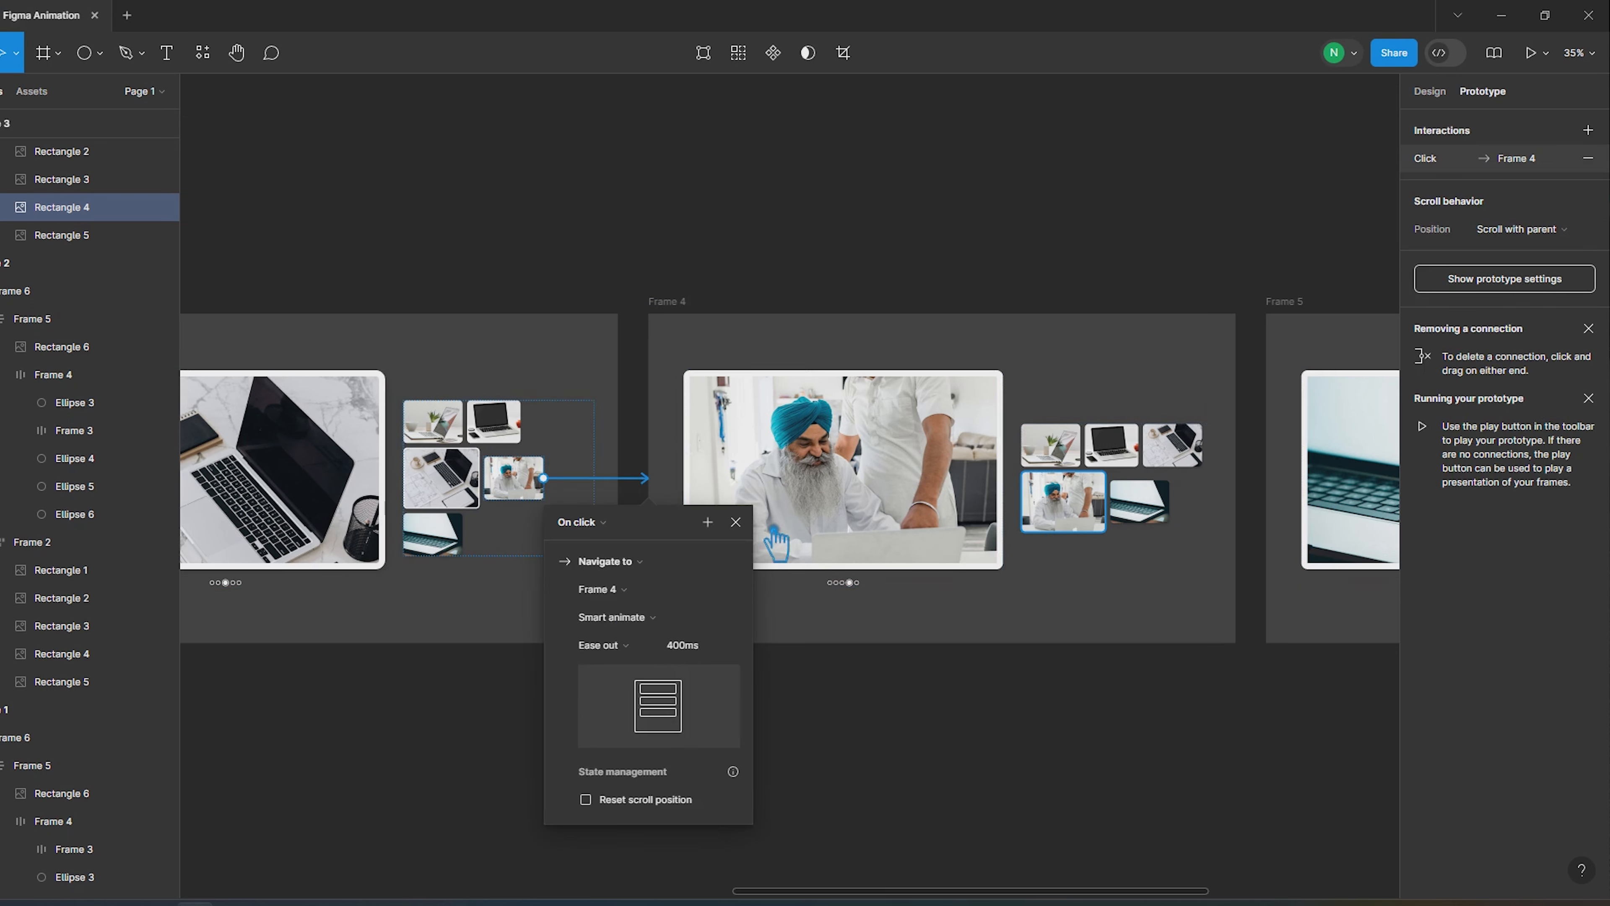
{"action": "left_click", "coordinate": [761, 536]}
Link the third thumbnail in Frame 4 back to Frame 3
{"action": "left_click", "coordinate": [1173, 444]}
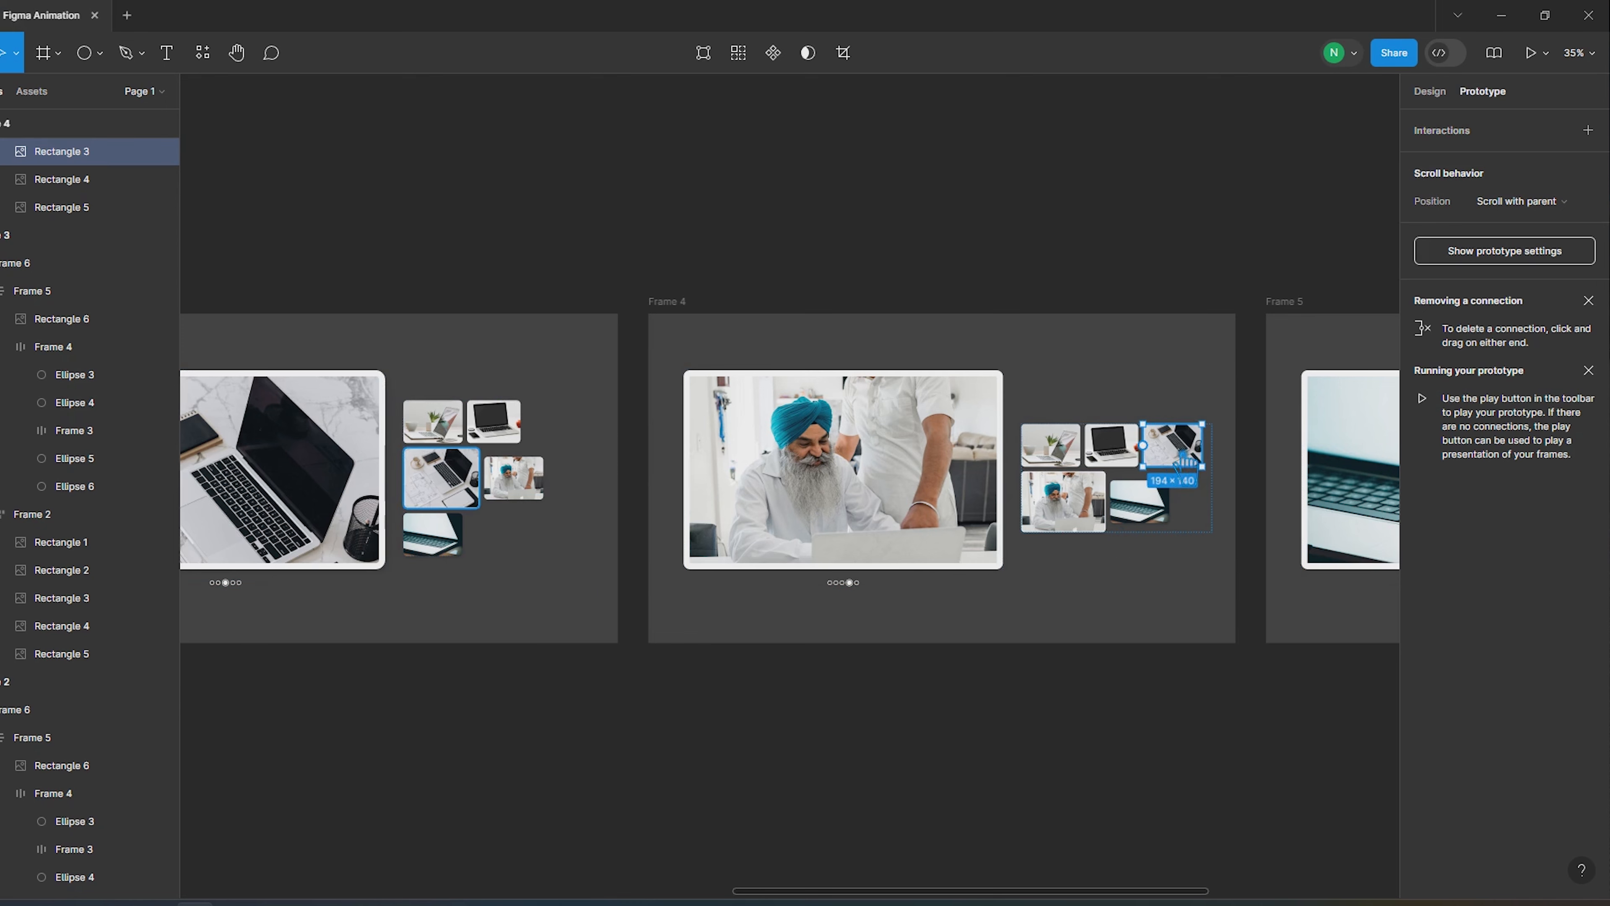
{"action": "left_click_drag", "start_coordinate": [1143, 446], "coordinate": [624, 458]}
{"action": "left_click", "coordinate": [862, 717]}
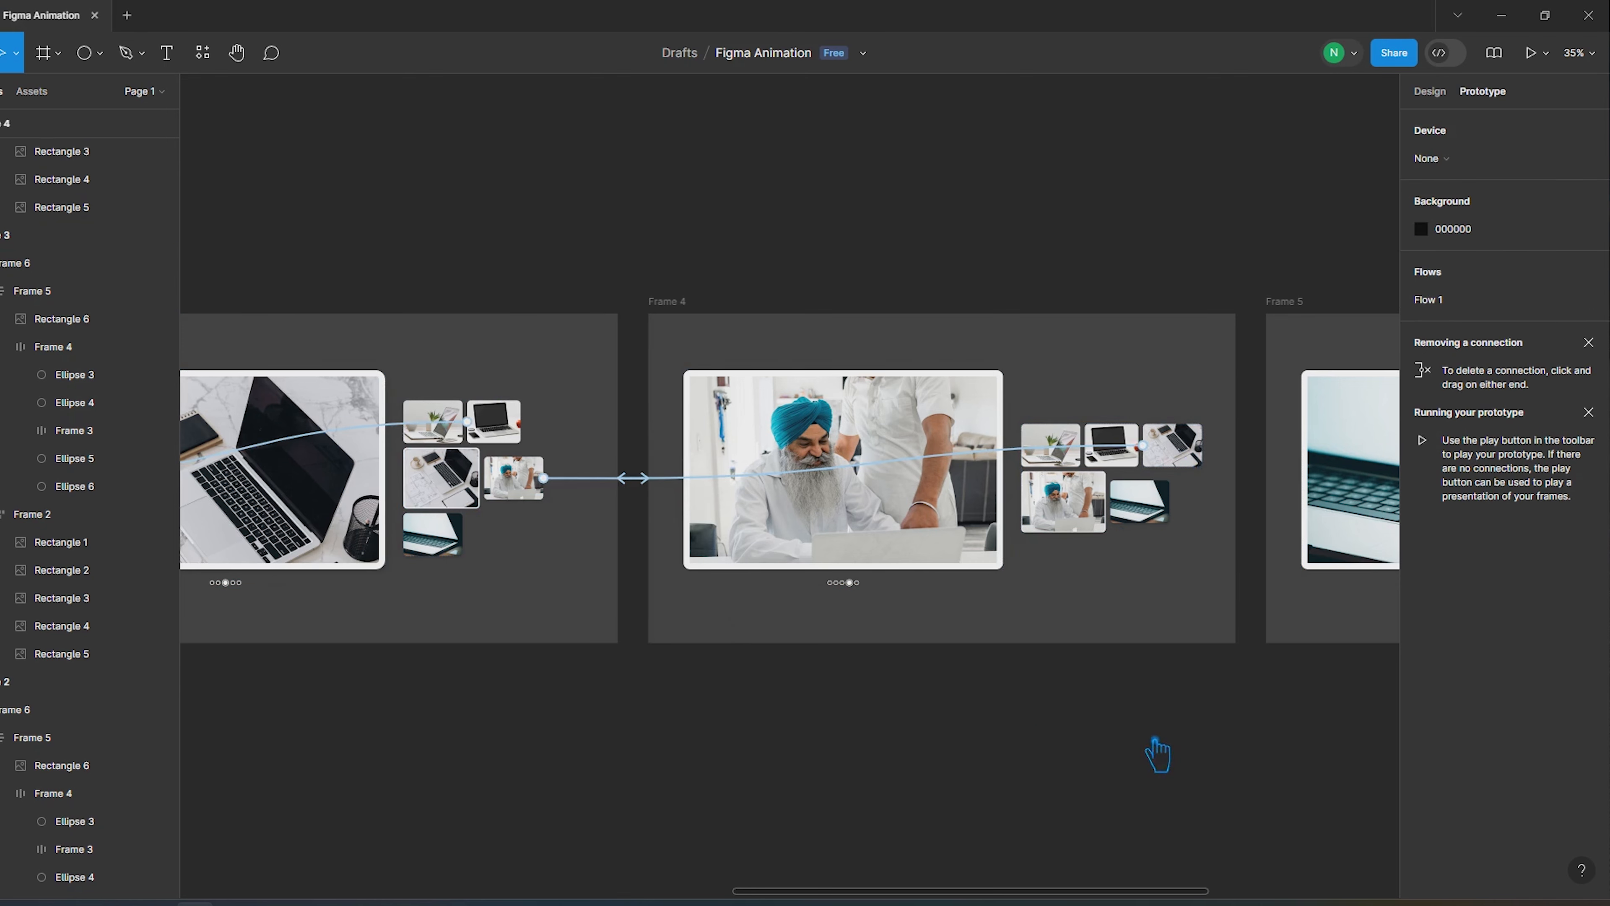
Link the fifth thumbnail in Frame 4 to Frame 5 on click
{"action": "left_click_drag", "start_coordinate": [1157, 740], "coordinate": [449, 740]}
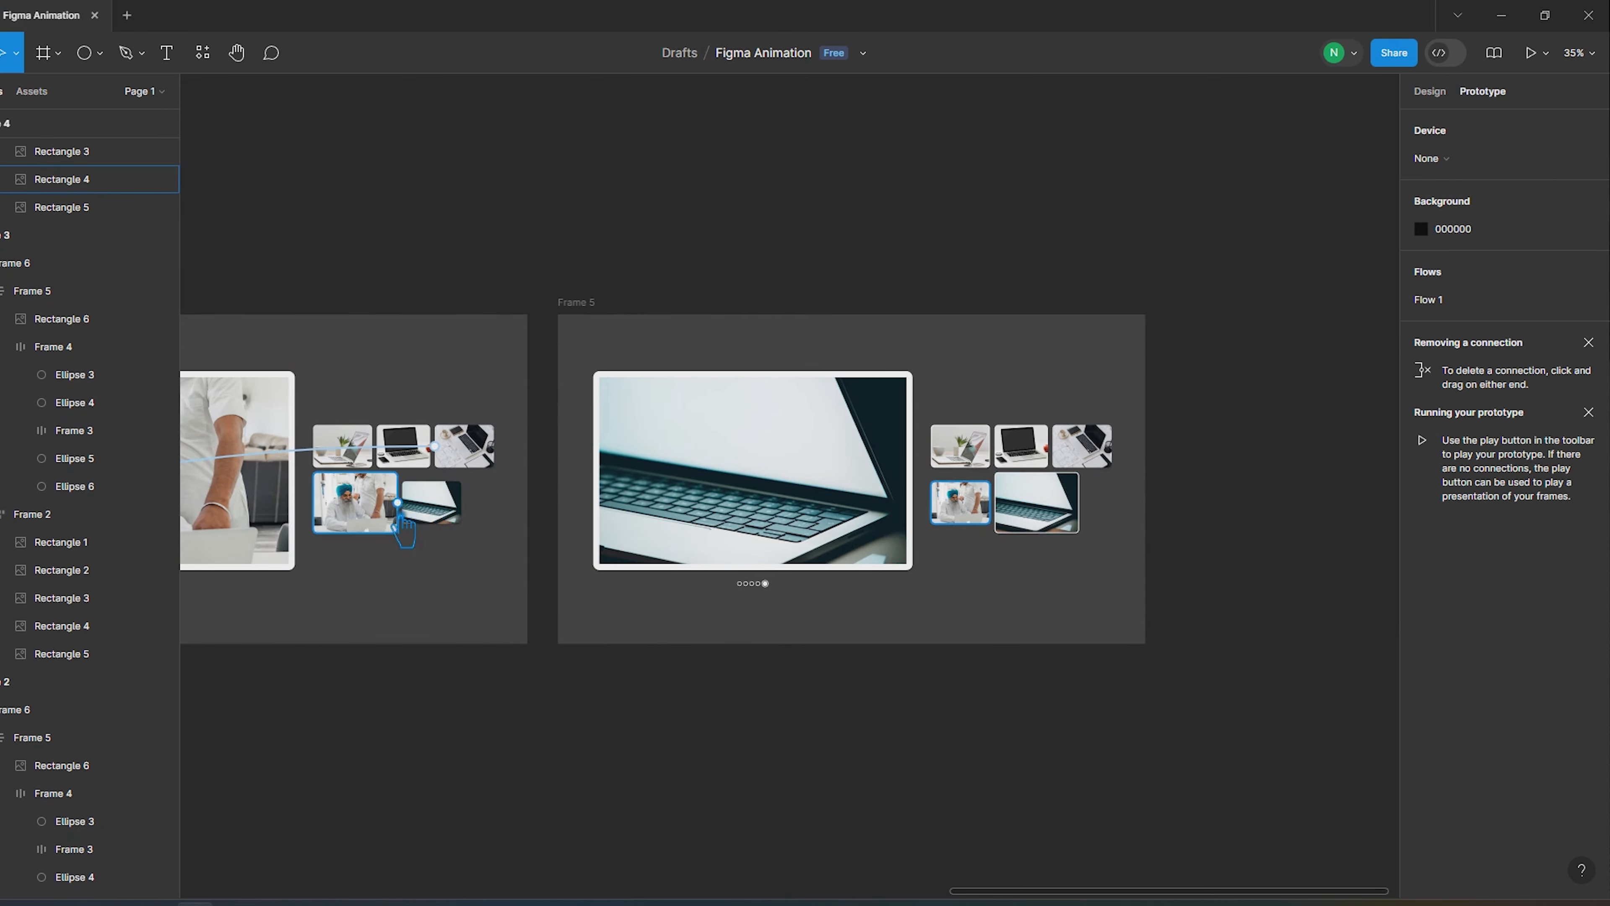
{"action": "left_click", "coordinate": [449, 515]}
{"action": "left_click_drag", "start_coordinate": [454, 507], "coordinate": [609, 522]}
{"action": "left_click", "coordinate": [660, 538]}
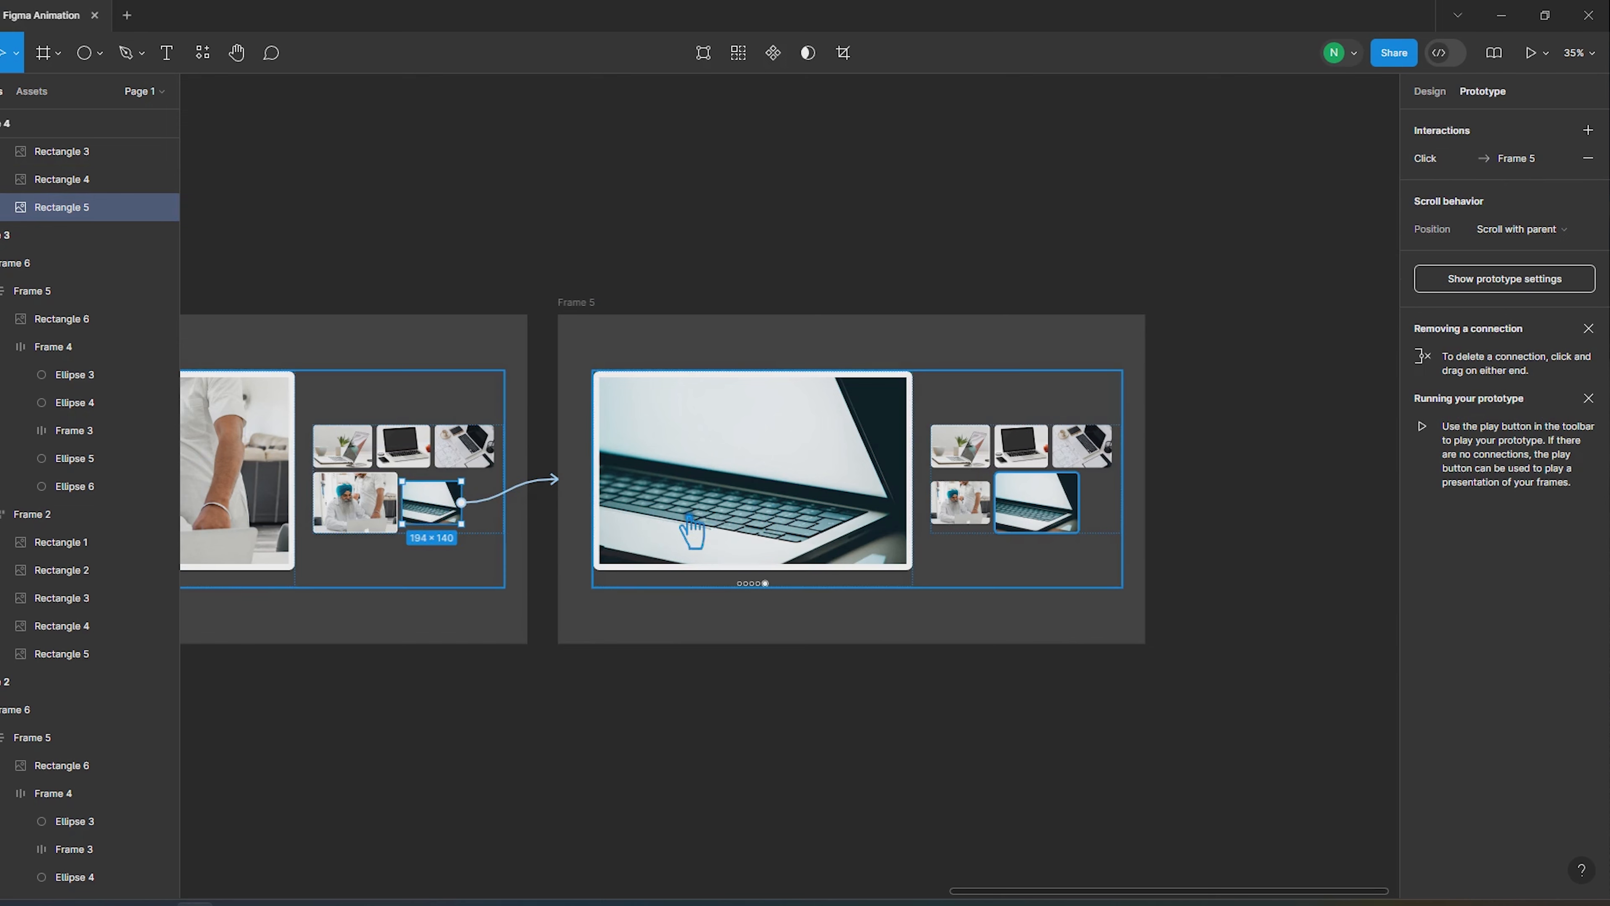
Link the large image in Frame 5 back to Frame 4 on click, using smart animate
{"action": "left_click", "coordinate": [771, 529]}
{"action": "left_click_drag", "start_coordinate": [593, 470], "coordinate": [451, 511]}
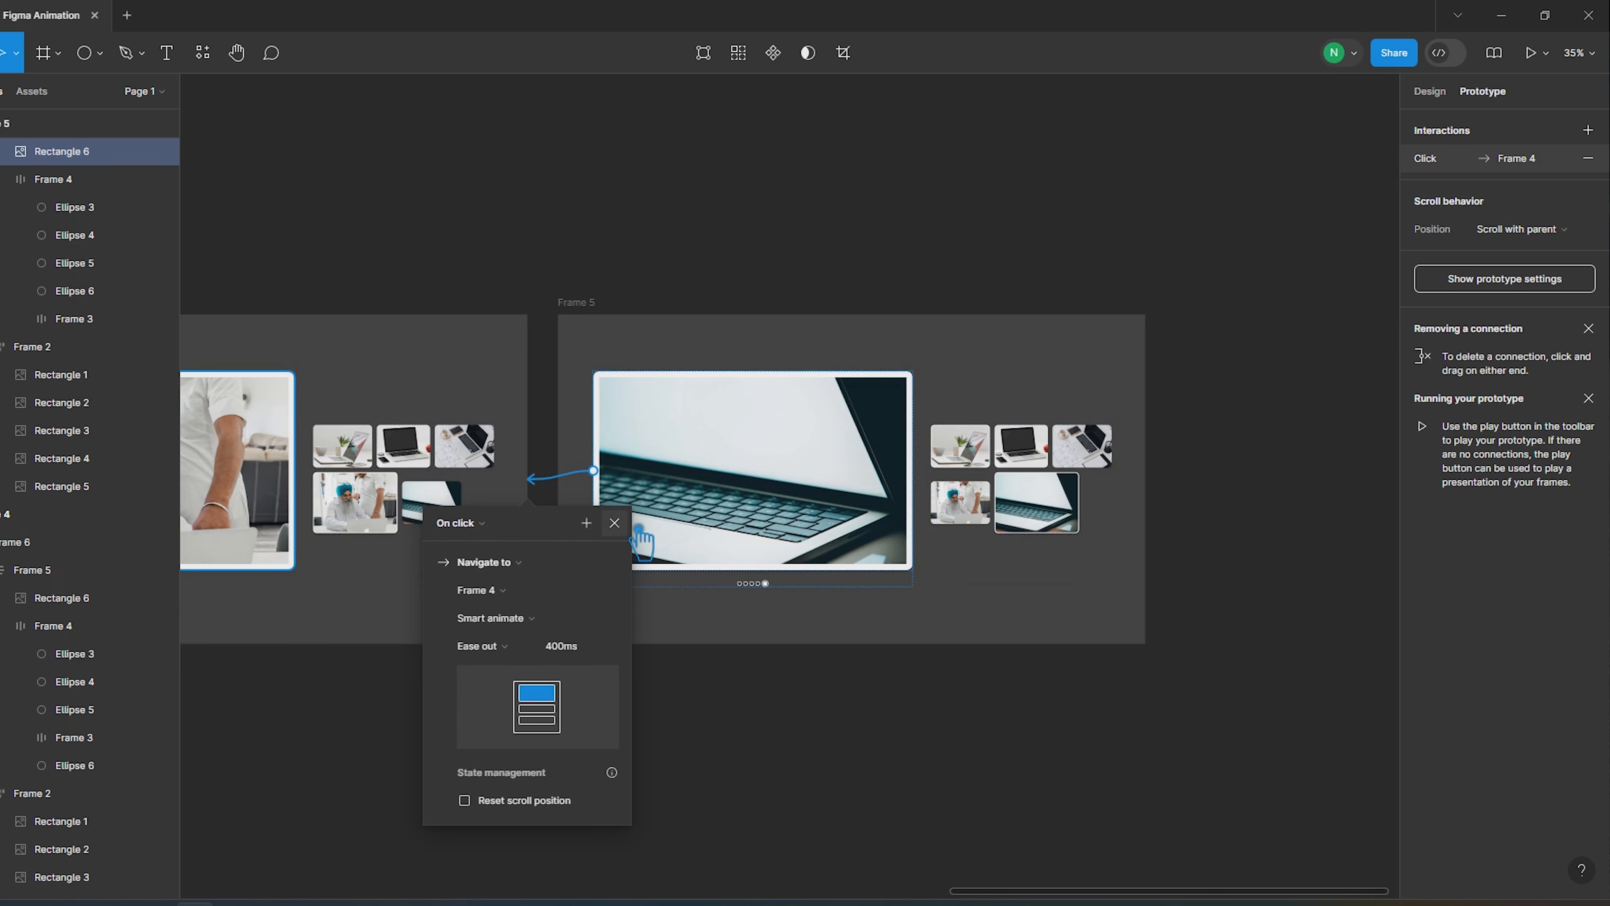
{"action": "left_click", "coordinate": [614, 522]}
Test the prototype preview by switching between the first three gallery images through their thumbnails
{"action": "left_click", "coordinate": [1231, 447]}
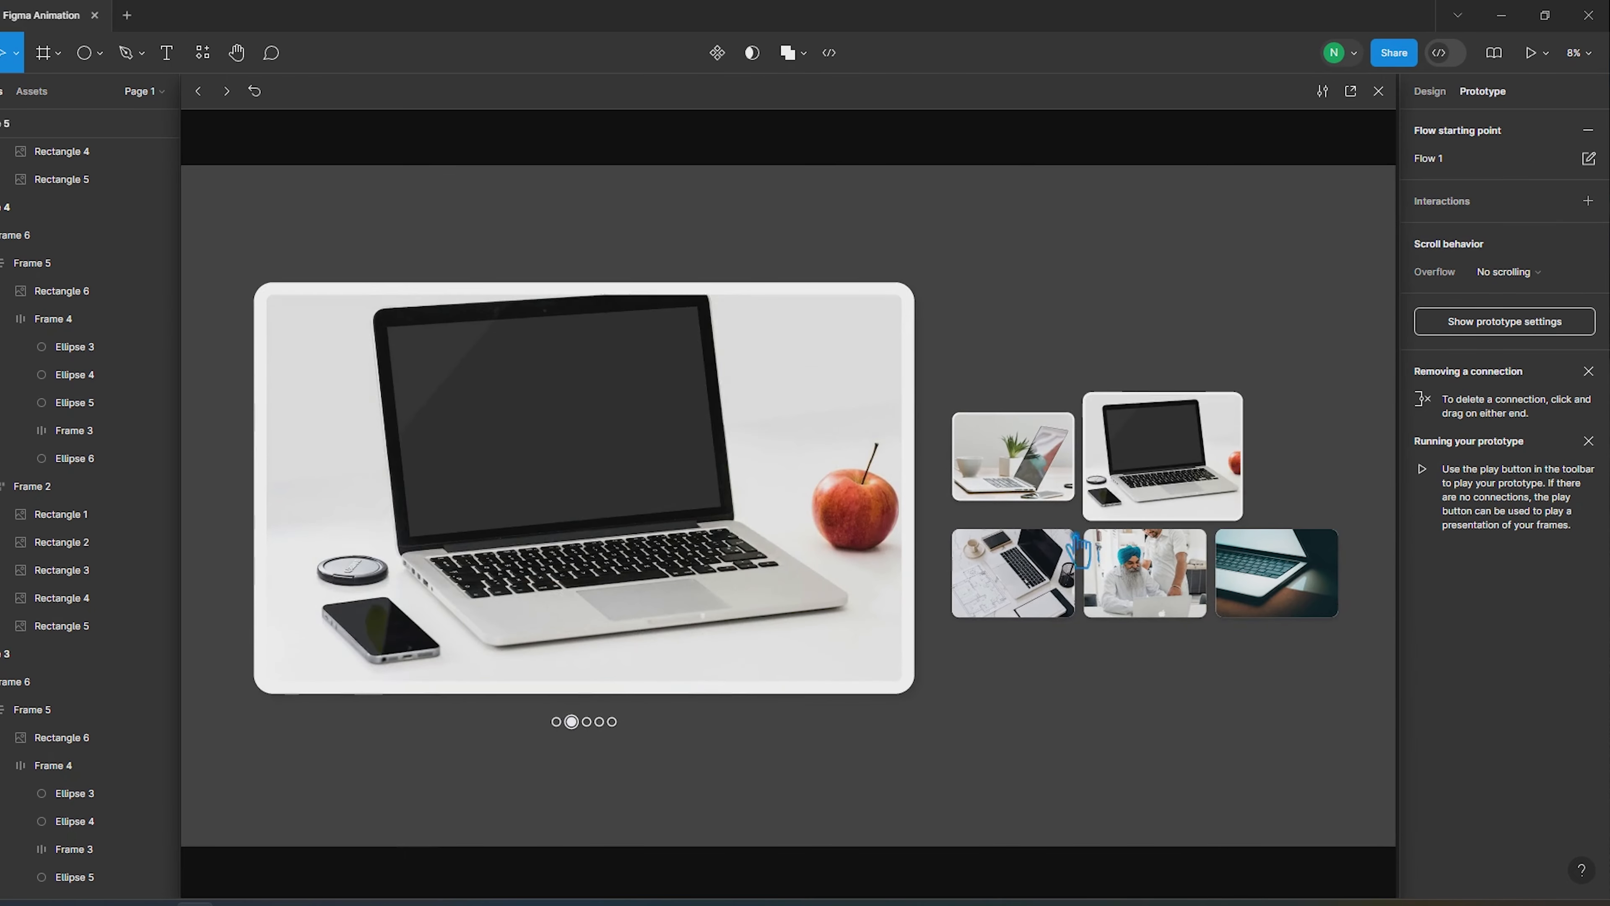
{"action": "left_click", "coordinate": [1068, 539]}
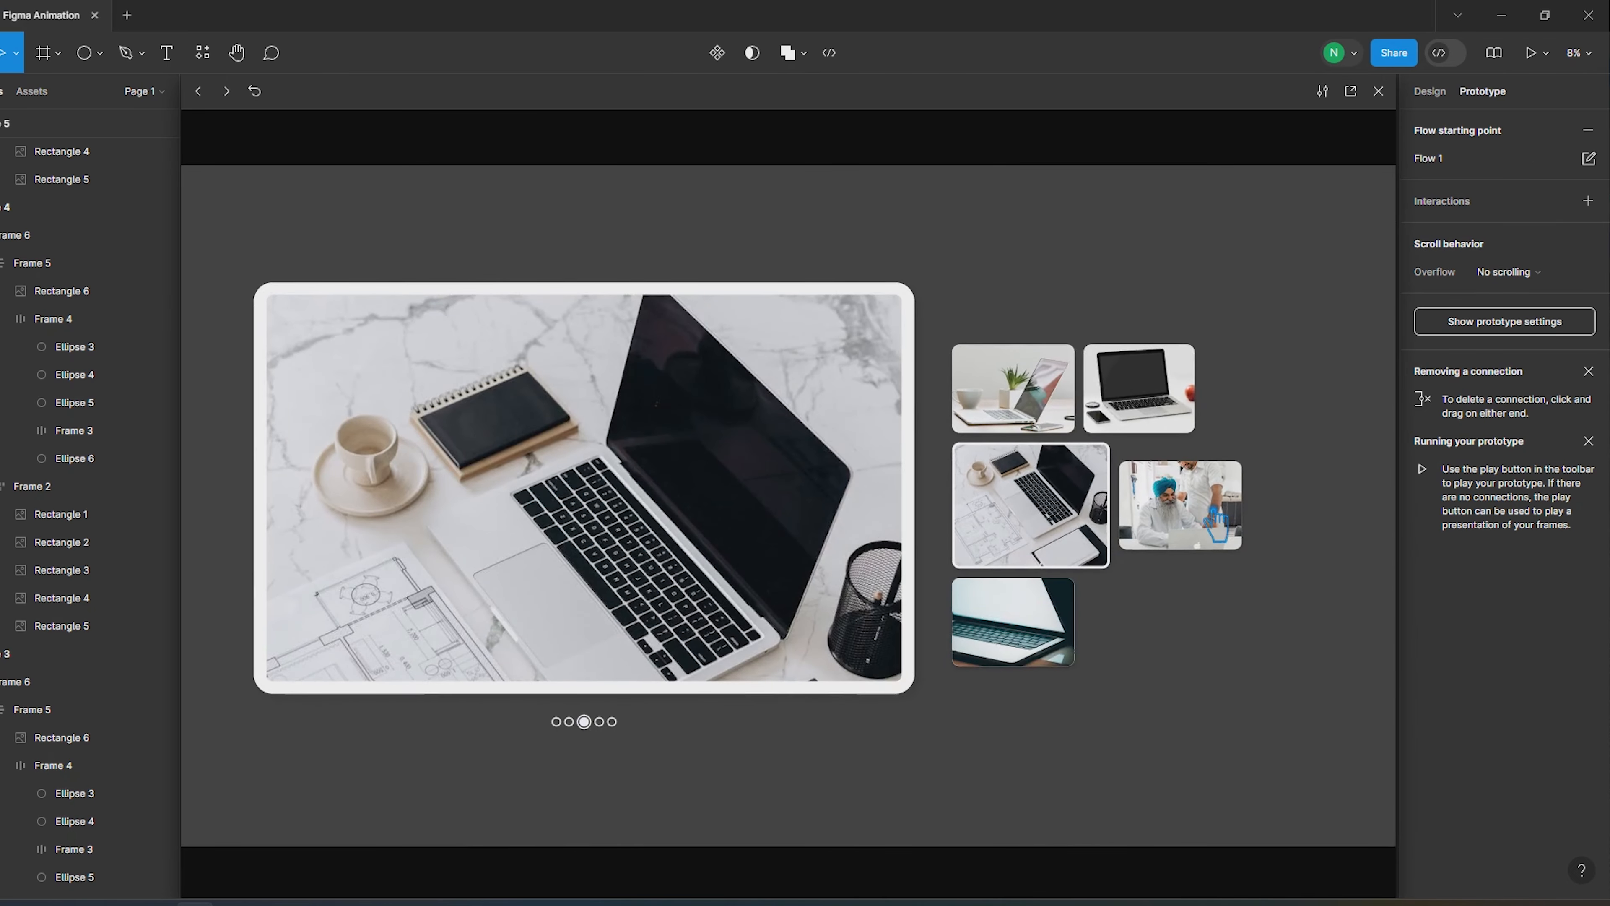
{"action": "left_click", "coordinate": [1174, 424]}
{"action": "left_click", "coordinate": [1054, 471]}
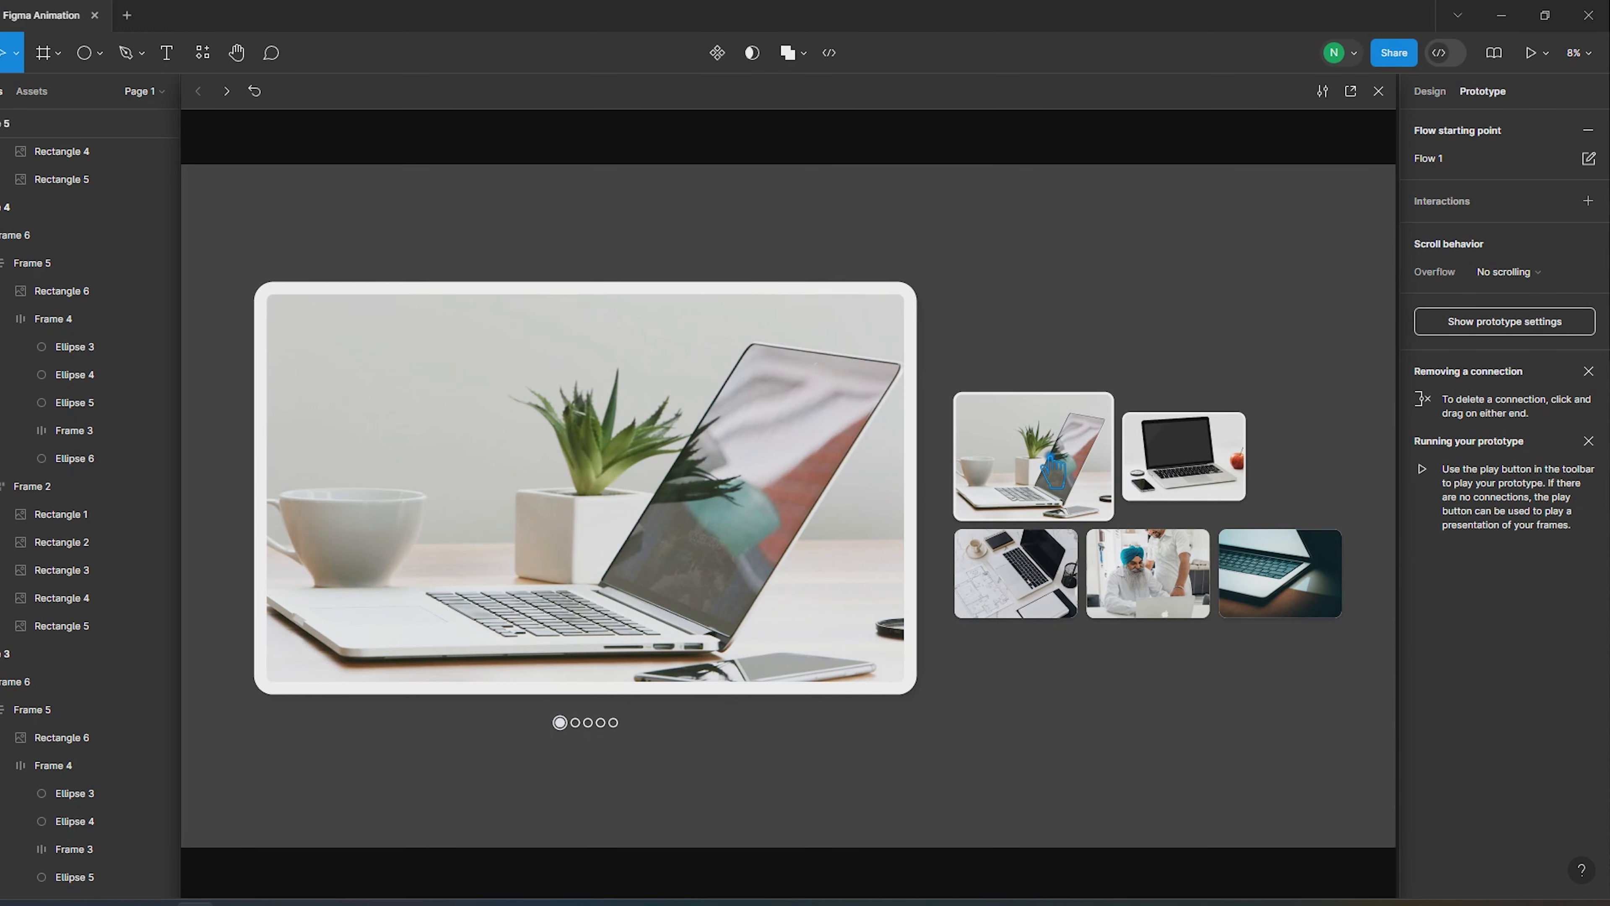
{"action": "left_click", "coordinate": [1227, 444]}
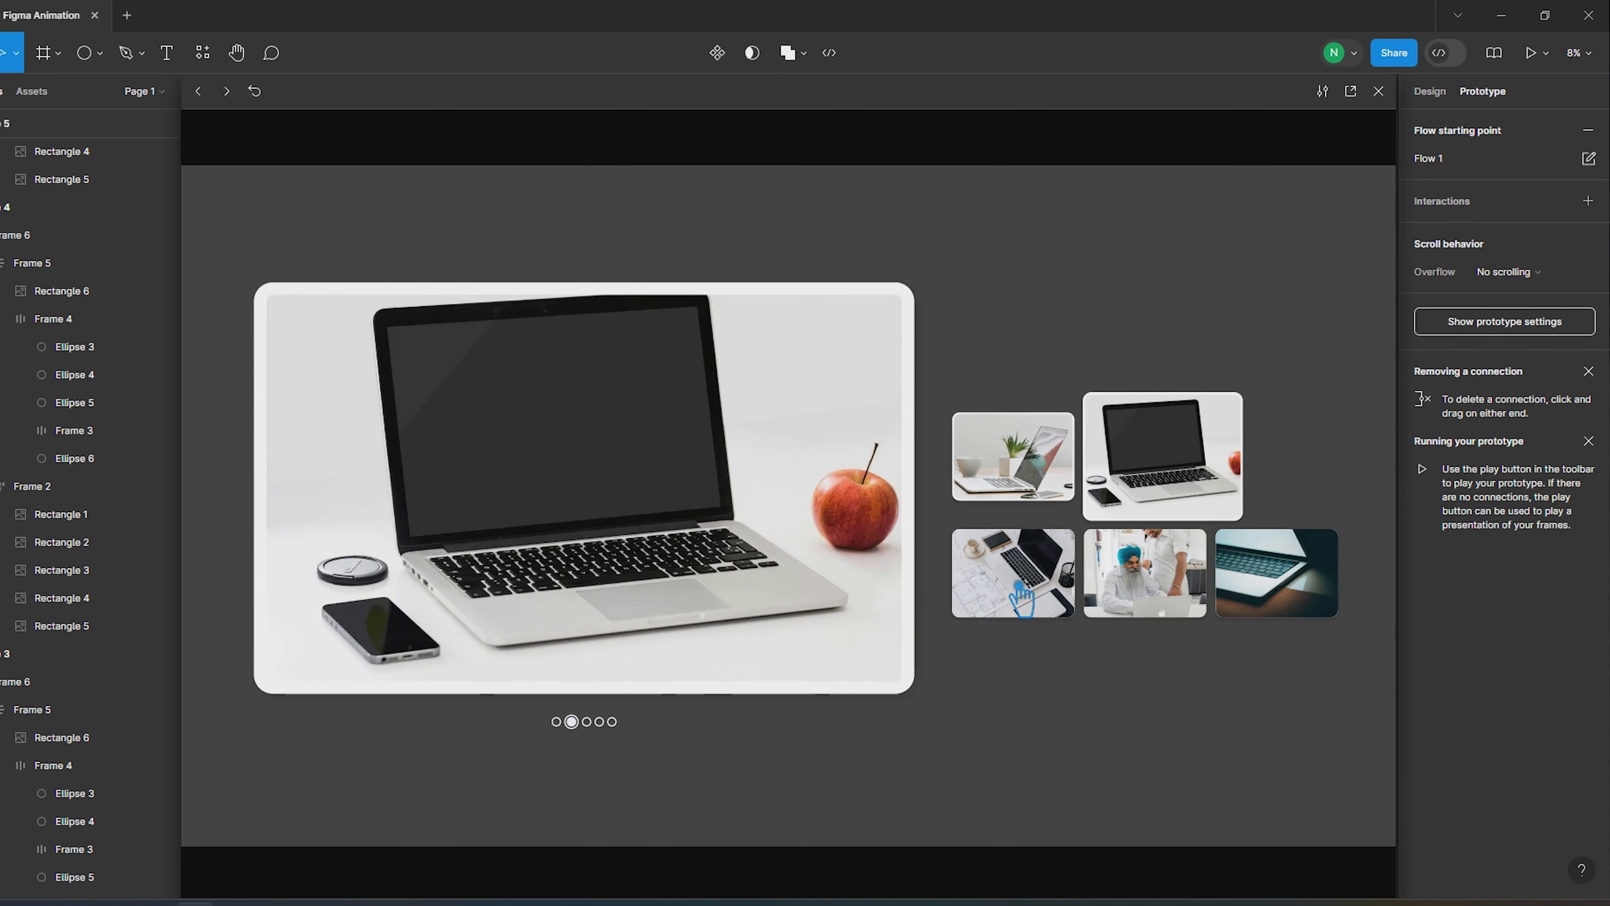